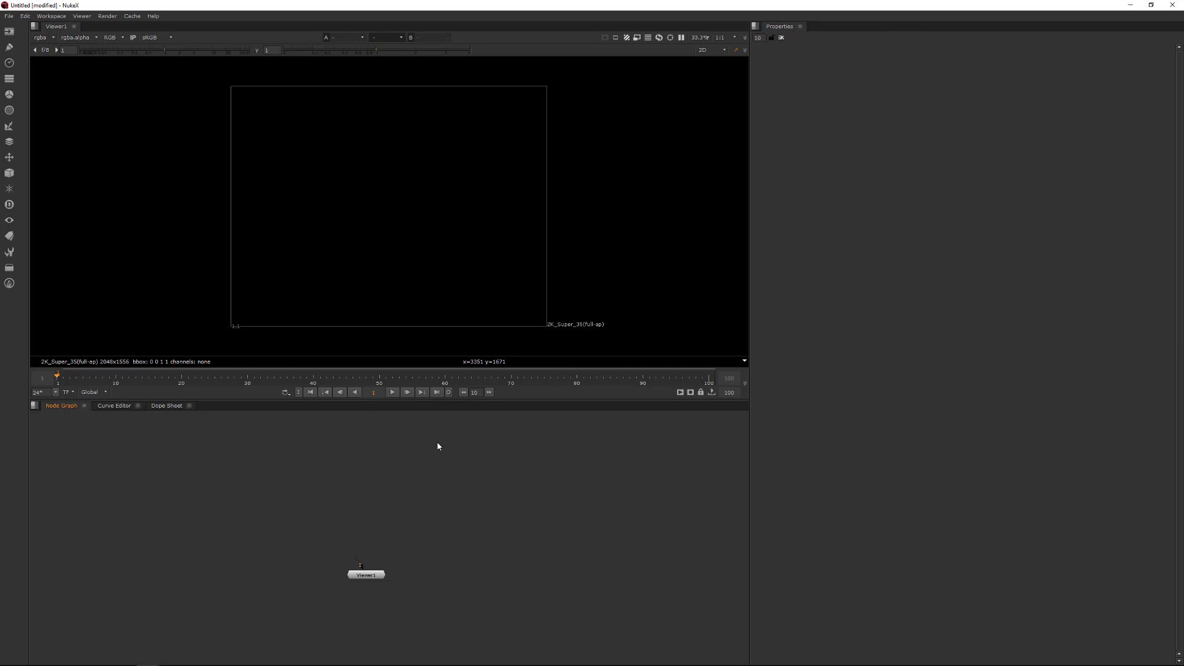
- Create a Grade node and set its blackpoint to 0.013 and whitepoint to 1.25
{"action": "key", "text": "g"}
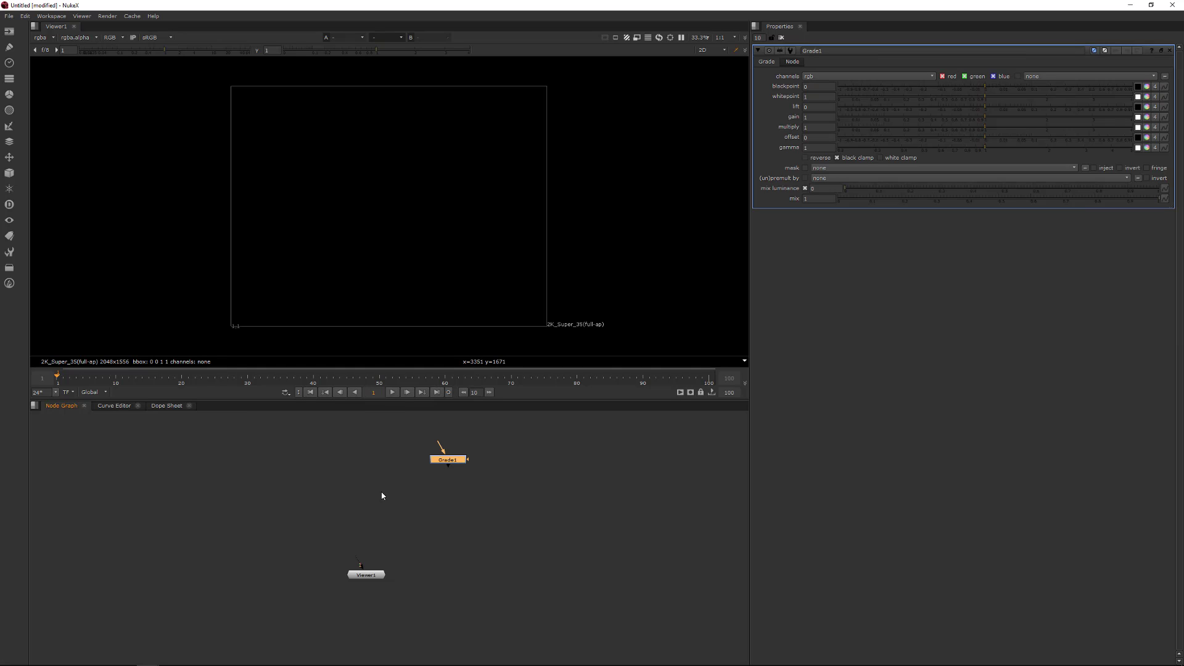
{"action": "left_click_drag", "start_coordinate": [382, 496], "coordinate": [568, 423]}
{"action": "left_click_drag", "start_coordinate": [985, 87], "coordinate": [947, 105]}
{"action": "left_click", "coordinate": [8, 128]}
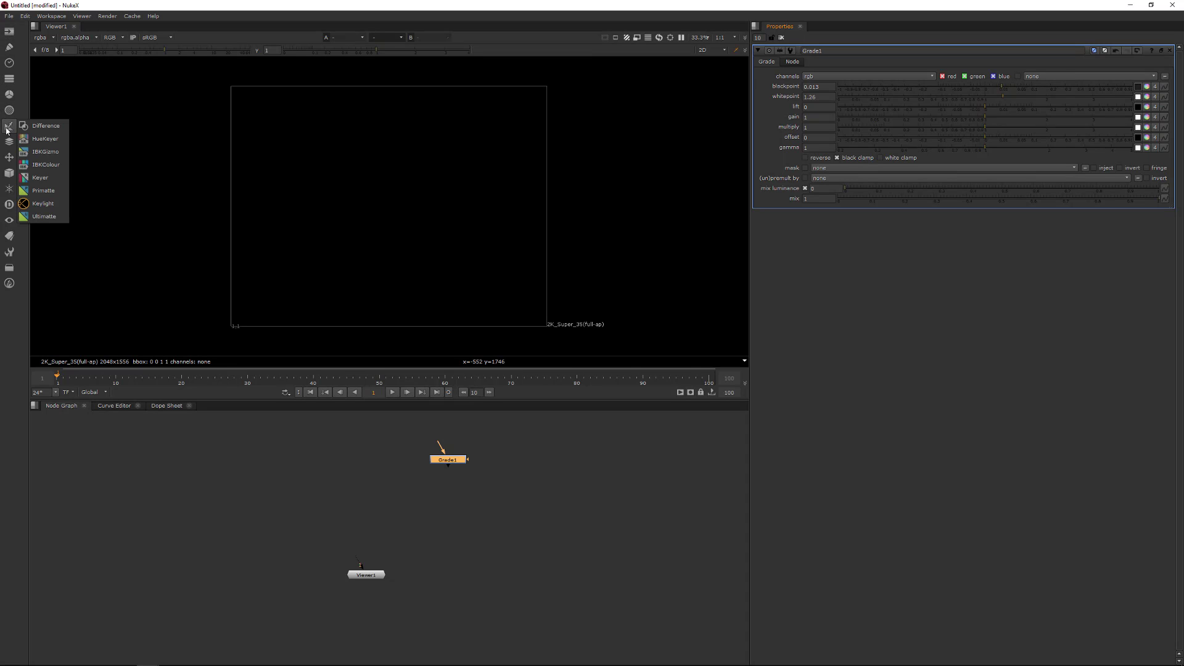
{"action": "mouse_move", "coordinate": [10, 192]}
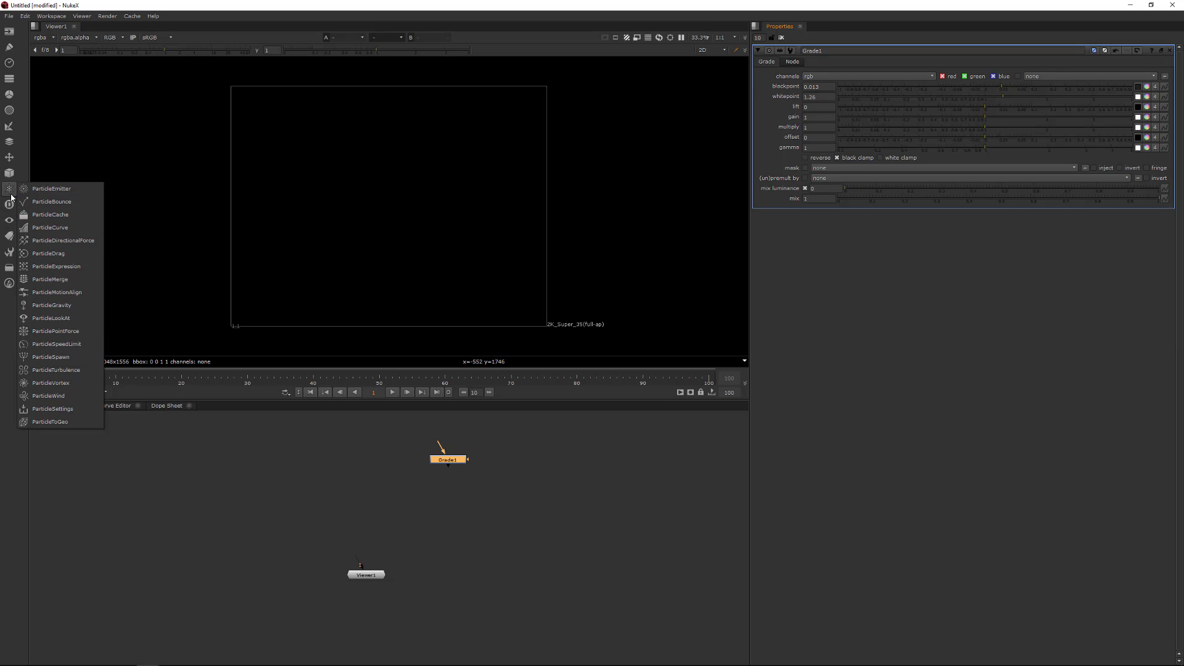
{"action": "mouse_move", "coordinate": [11, 80]}
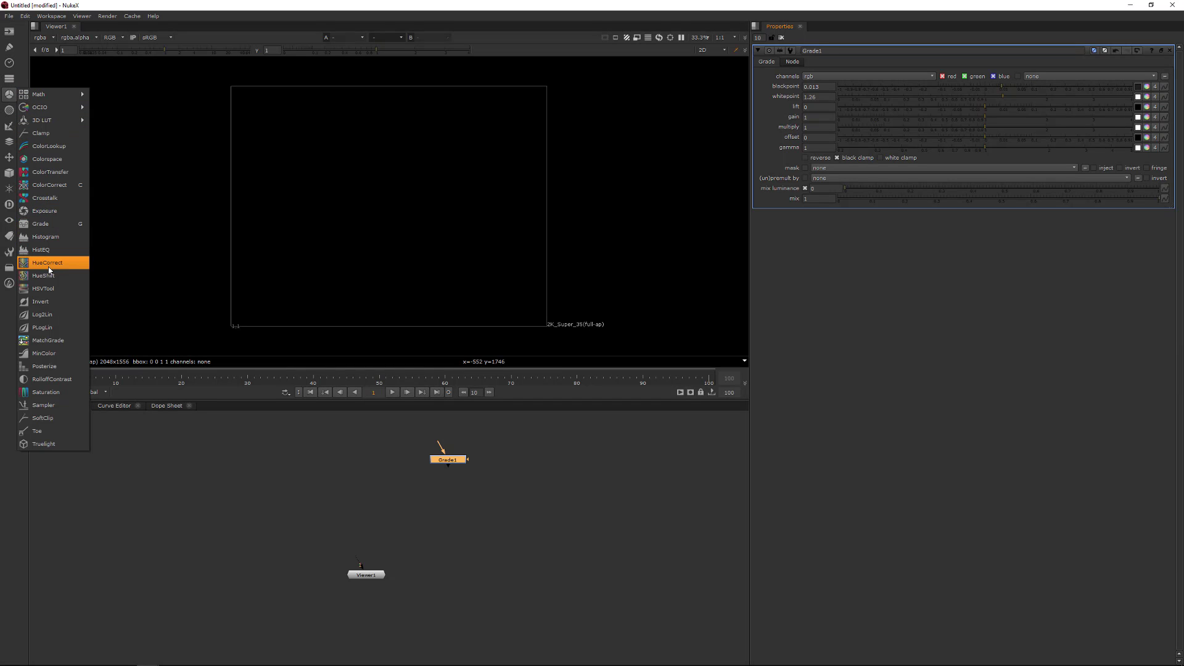
{"action": "mouse_move", "coordinate": [41, 106]}
{"action": "left_click", "coordinate": [270, 487]}
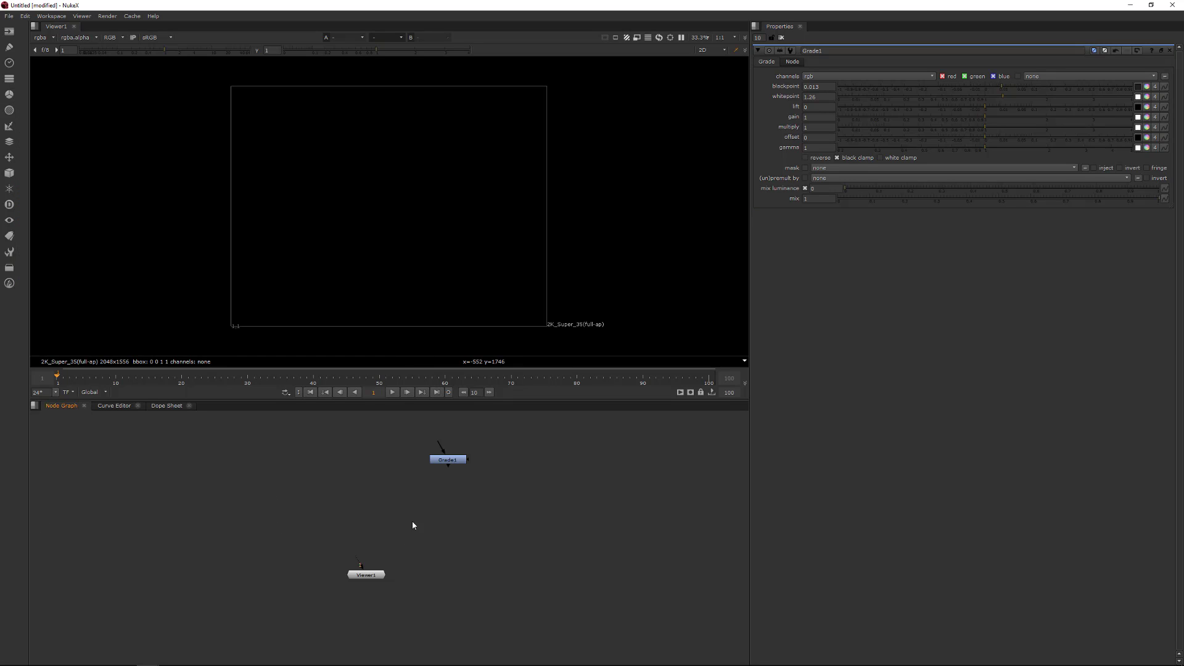
{"action": "right_click", "coordinate": [277, 466]}
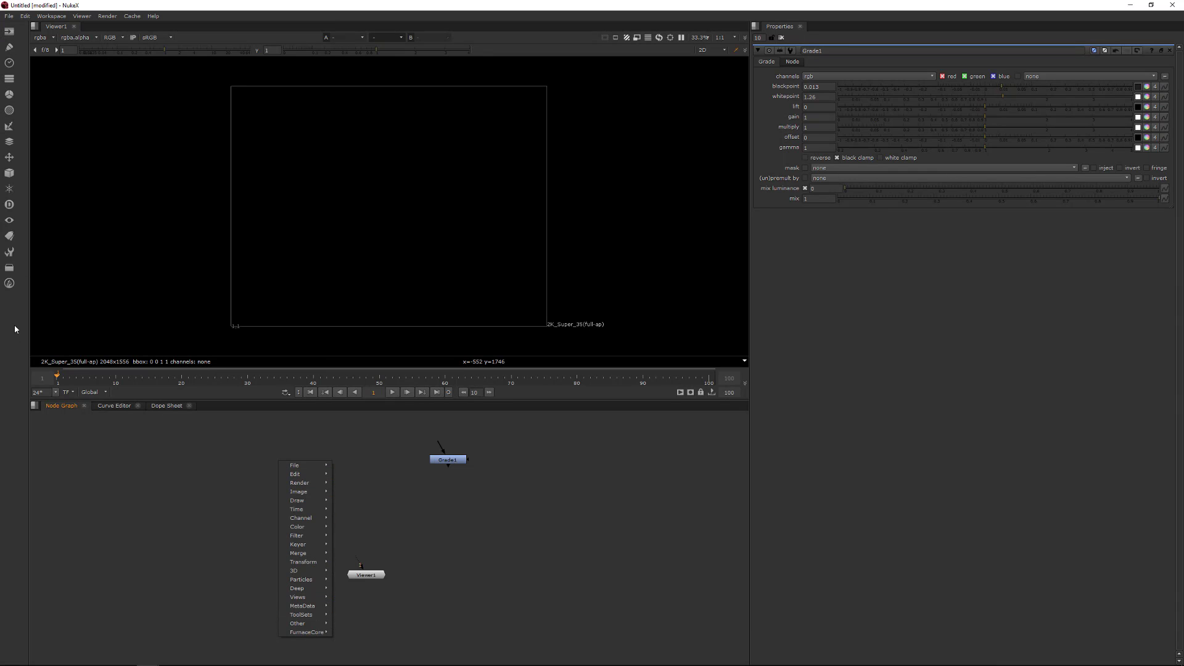
{"action": "mouse_move", "coordinate": [301, 485]}
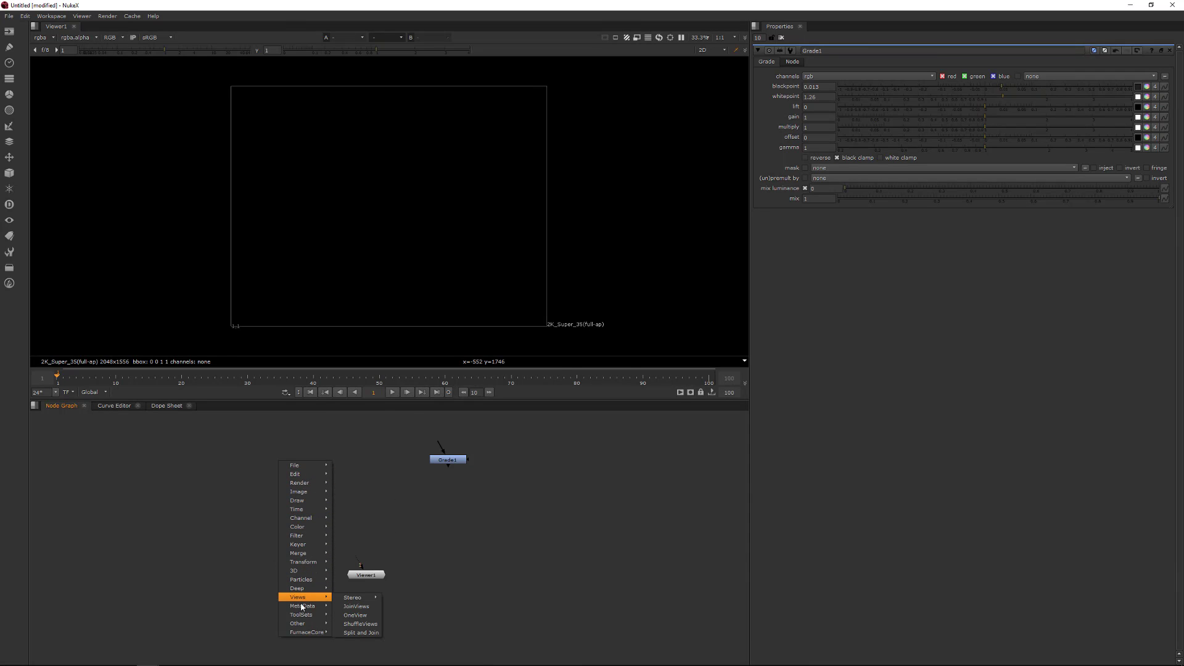
{"action": "mouse_move", "coordinate": [302, 606]}
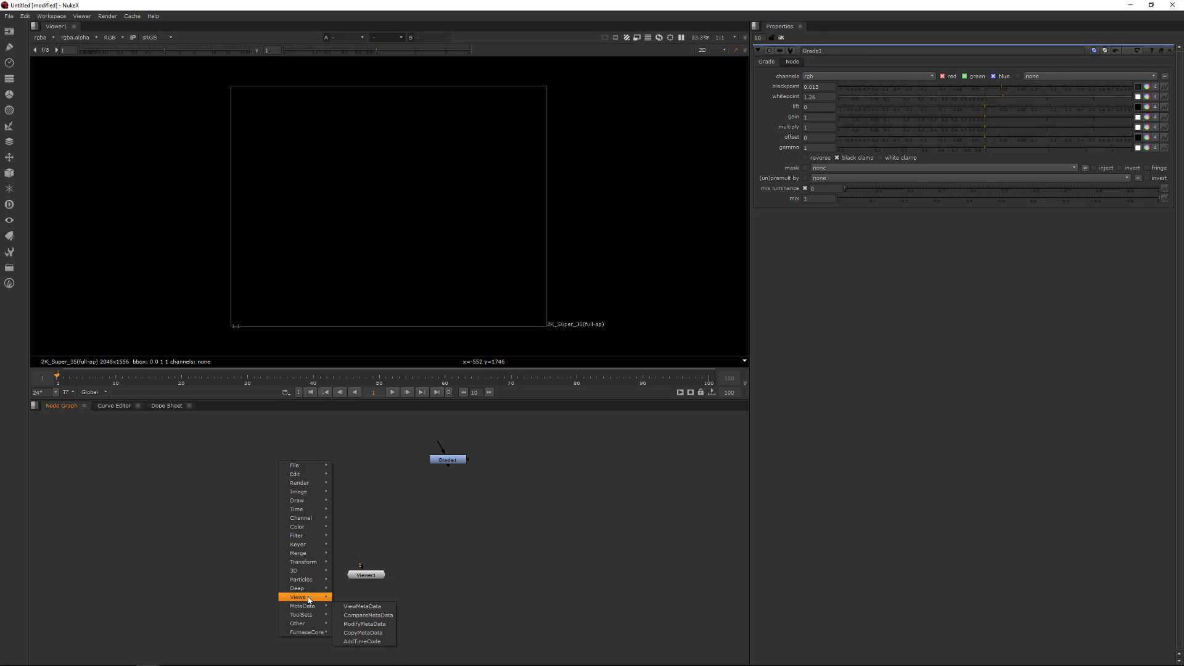
{"action": "mouse_move", "coordinate": [313, 581]}
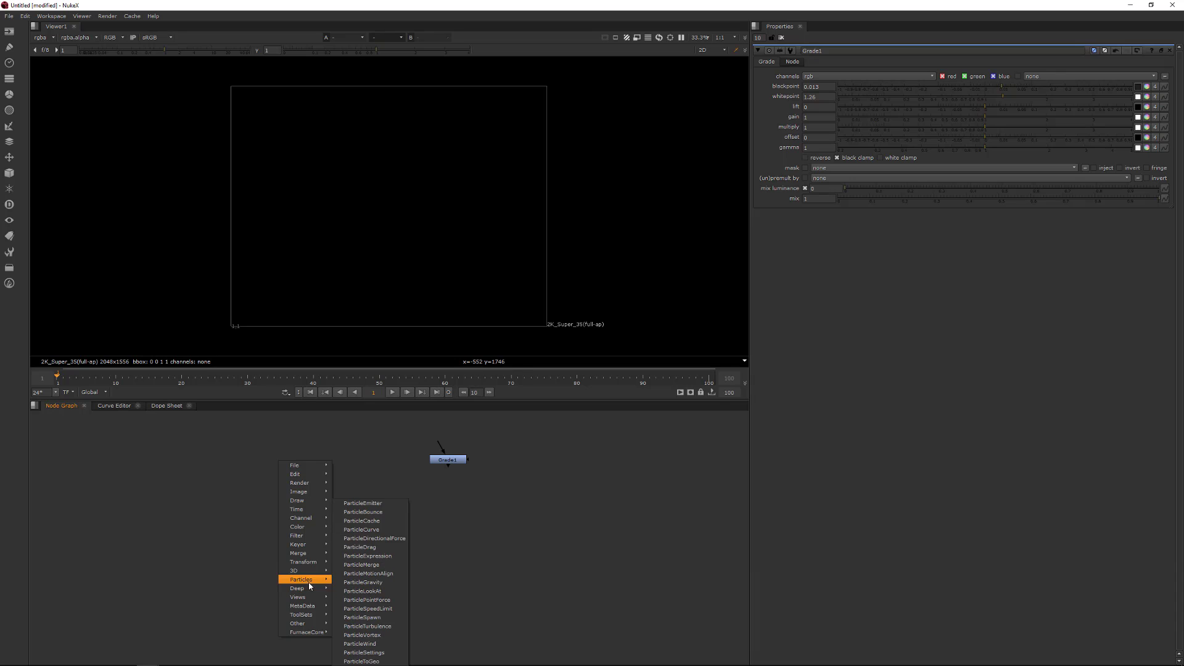
{"action": "left_click", "coordinate": [166, 487]}
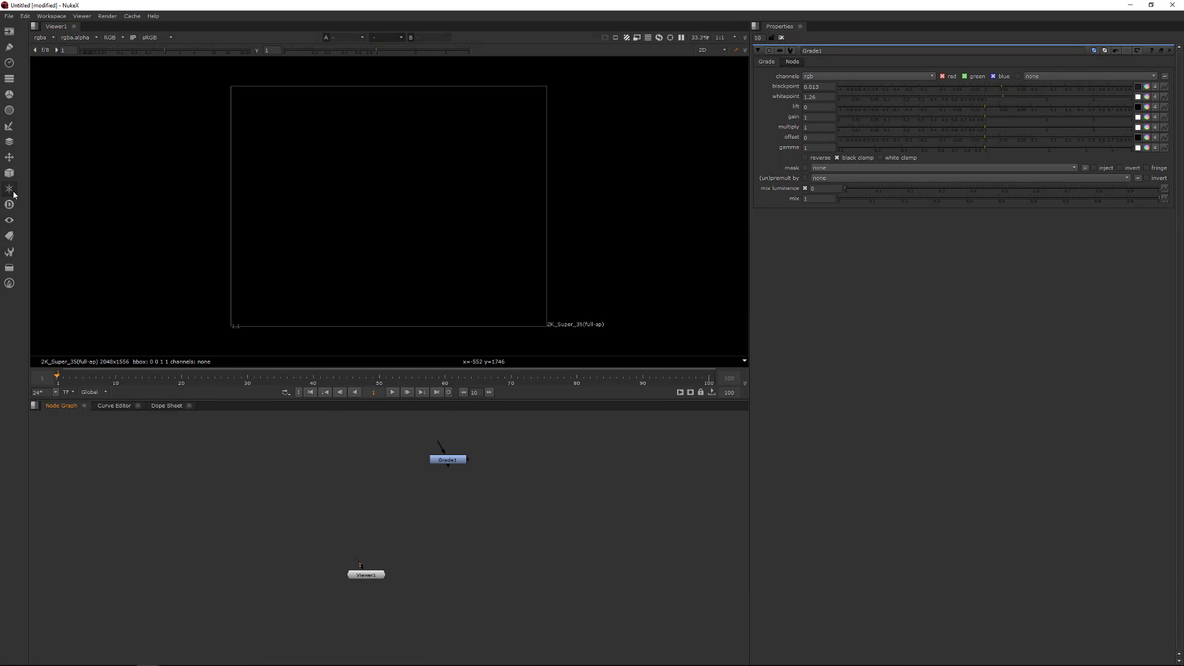
{"action": "left_click", "coordinate": [9, 189]}
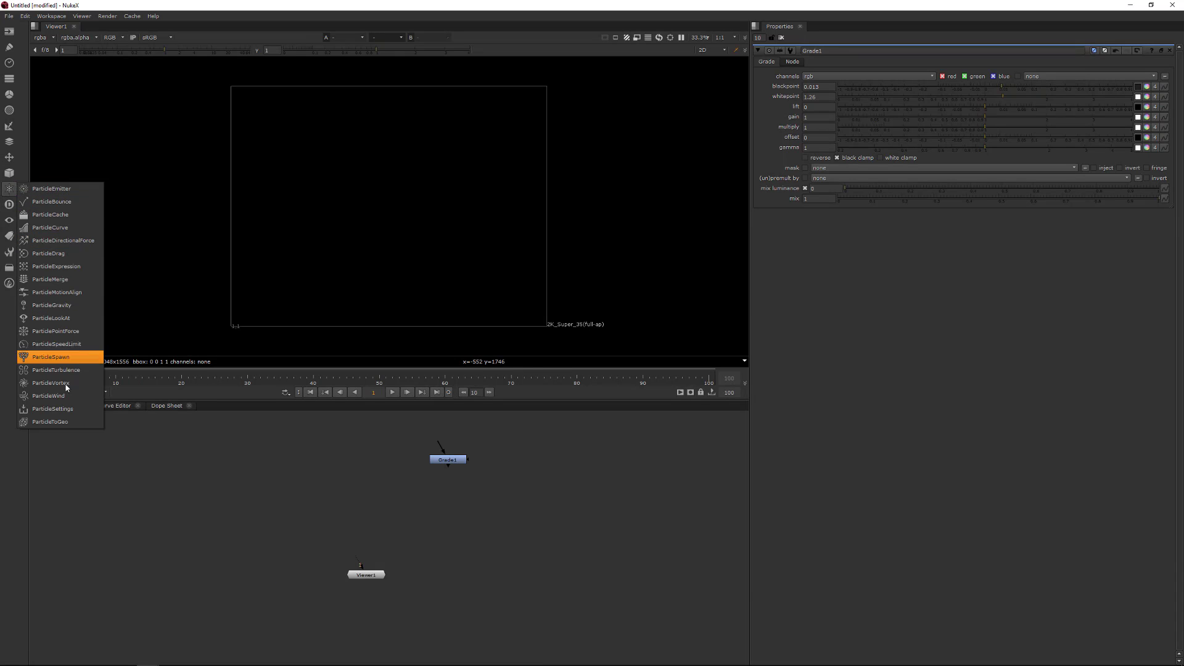
{"action": "left_click", "coordinate": [10, 193]}
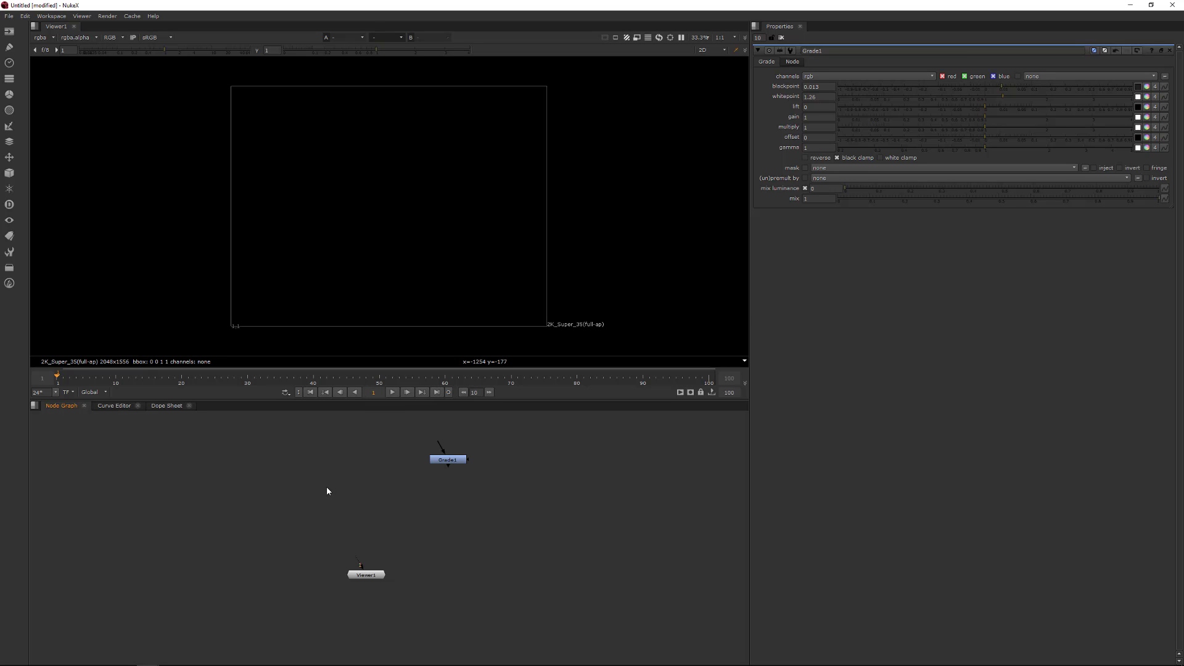
- Add a second Grade node by searching for grad in the node search
{"action": "key", "text": "Tab"}
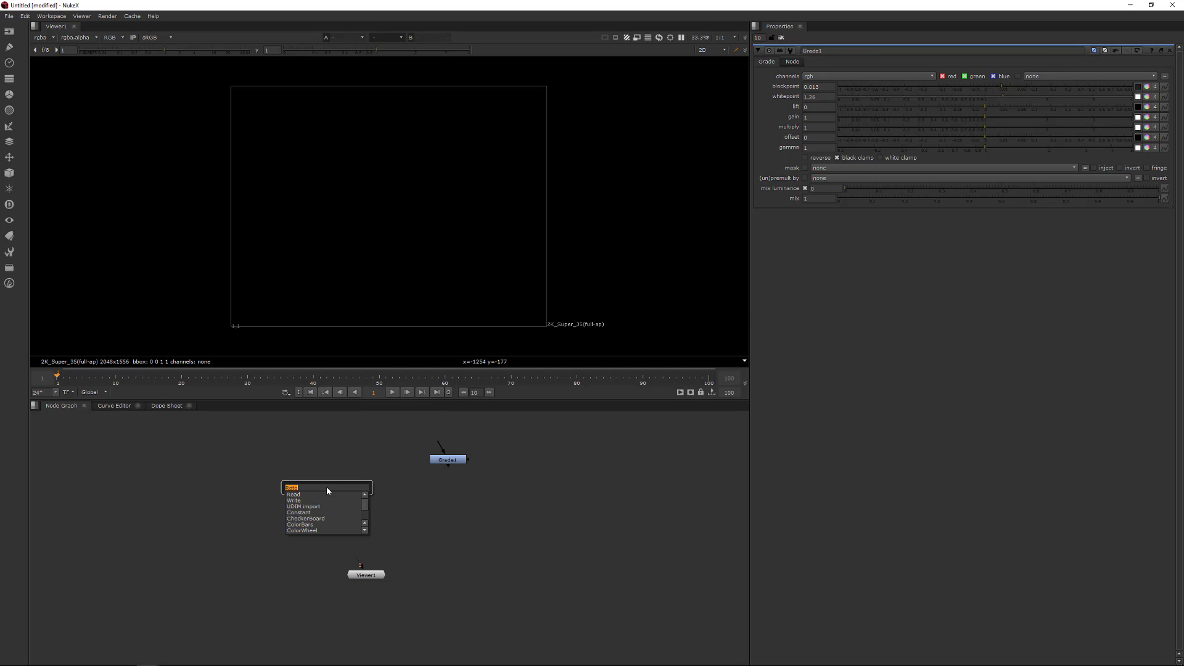
{"action": "type", "text": "grad"}
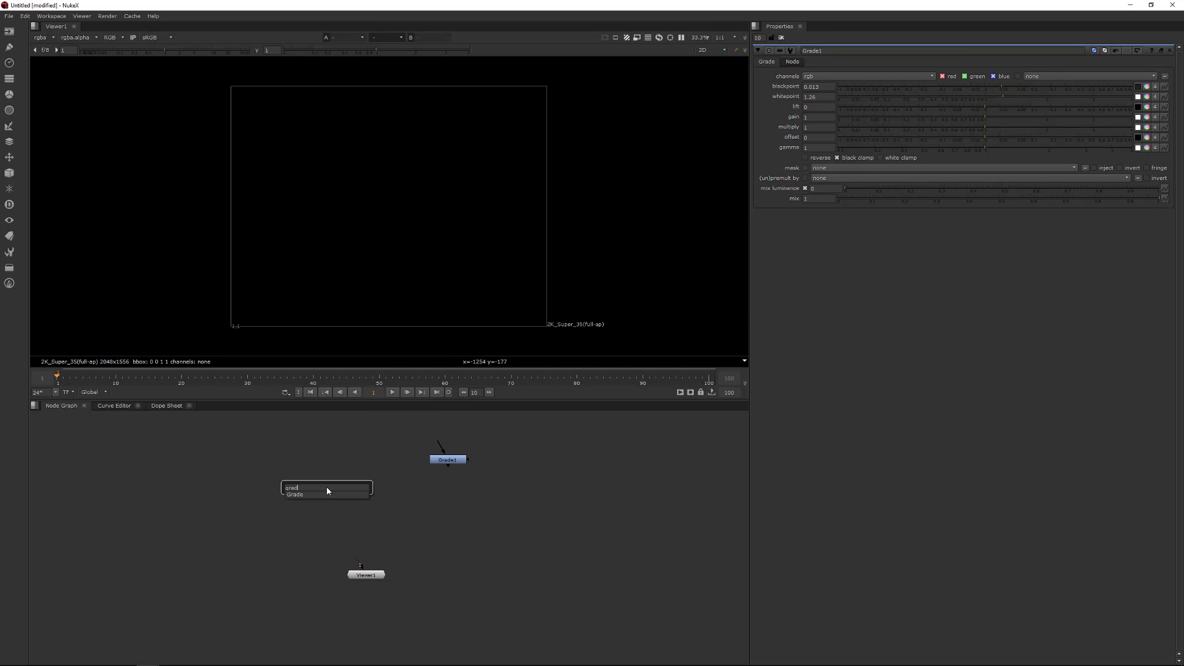
{"action": "key", "text": "Return"}
{"action": "left_click", "coordinate": [471, 505]}
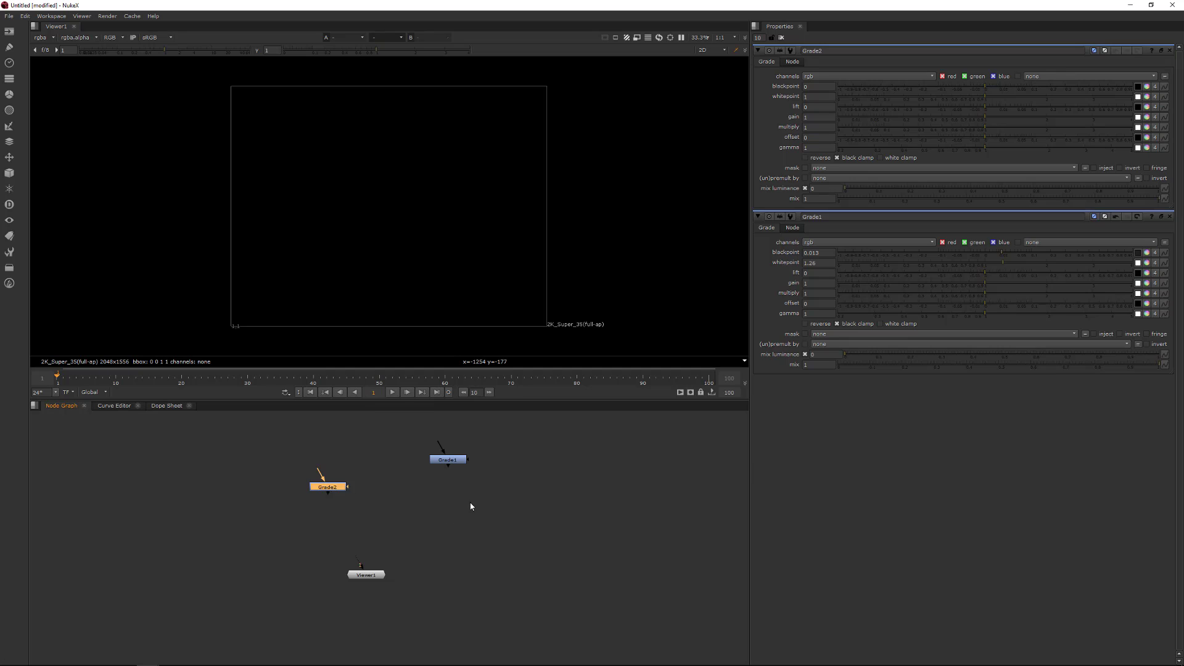
- Add a ScanlineRender node by searching for scanlin
{"action": "key", "text": "Tab"}
{"action": "type", "text": "scanlin"}
{"action": "key", "text": "Return"}
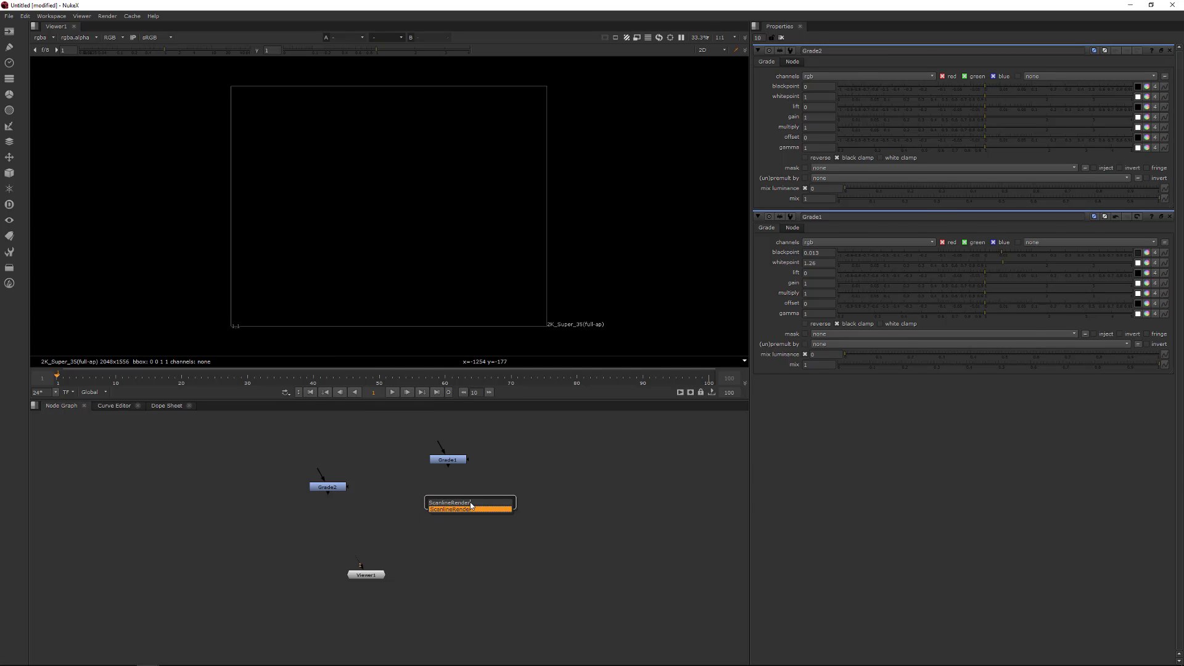
{"action": "left_click", "coordinate": [416, 510]}
{"action": "key", "text": "Tab"}
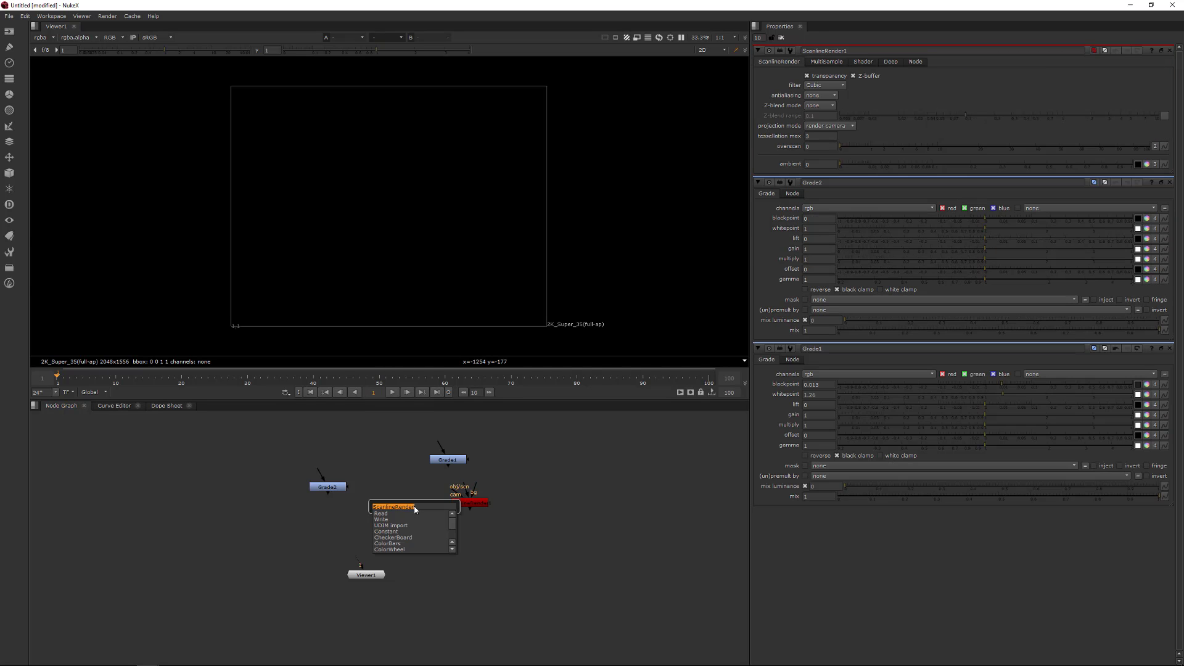
{"action": "type", "text": "fil"}
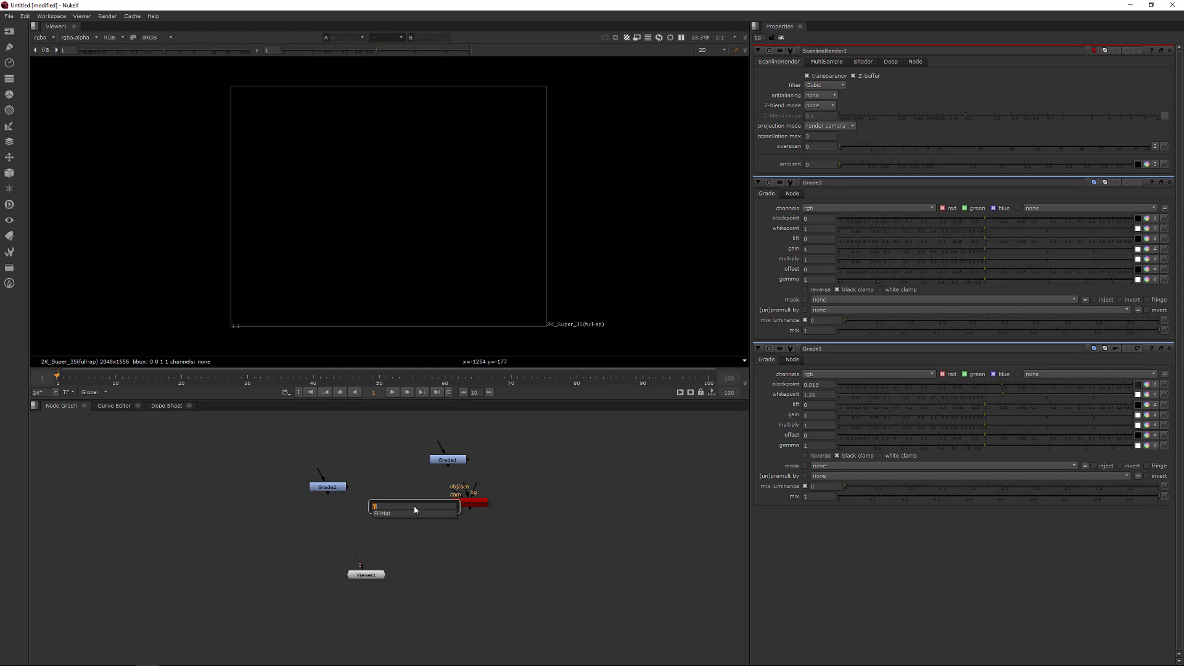
{"action": "key", "text": "BackSpace"}
{"action": "key", "text": "BackSpace"}
{"action": "key", "text": "BackSpace"}
{"action": "type", "text": "mar"}
{"action": "key", "text": "Escape"}
{"action": "left_click", "coordinate": [411, 468]}
{"action": "key", "text": "Tab"}
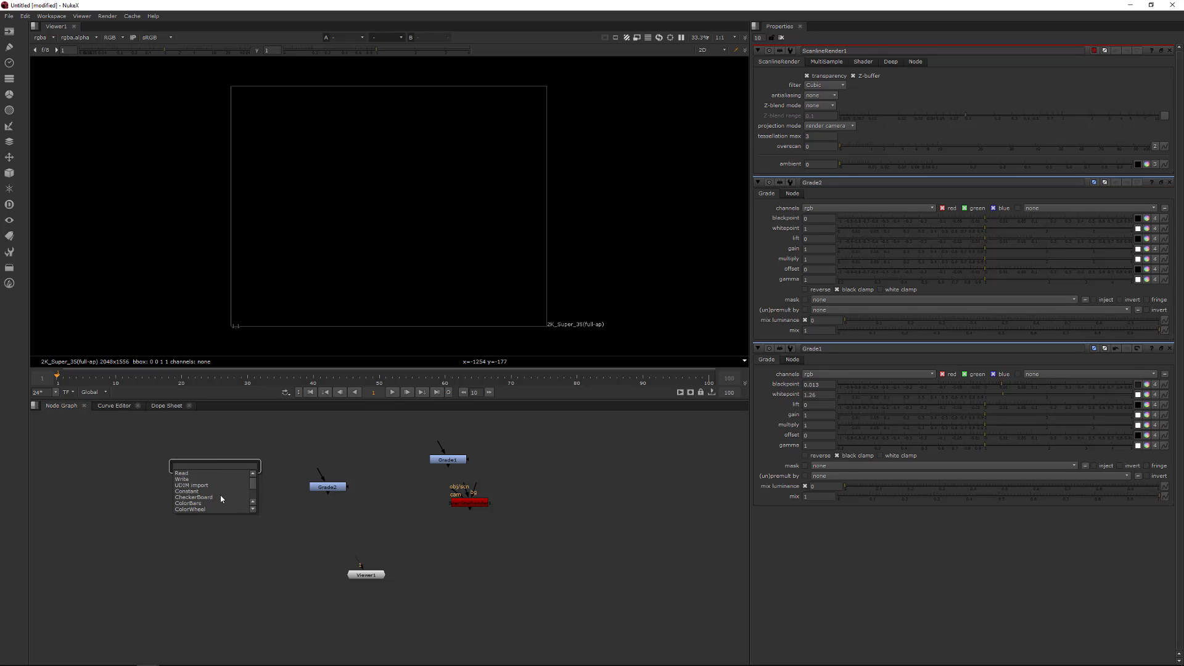
{"action": "left_click", "coordinate": [439, 494]}
{"action": "left_click", "coordinate": [403, 503]}
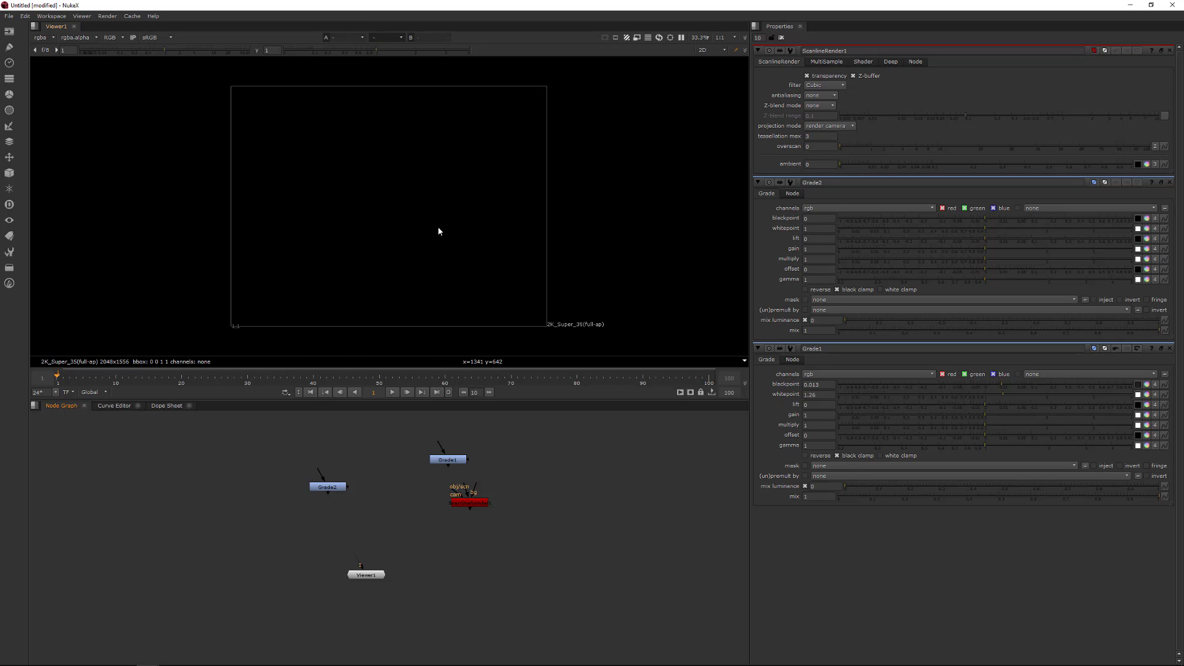
- Toggle the viewer between 2D and 3D views, zooming and orbiting the 3D grid
{"action": "key", "text": "Tab"}
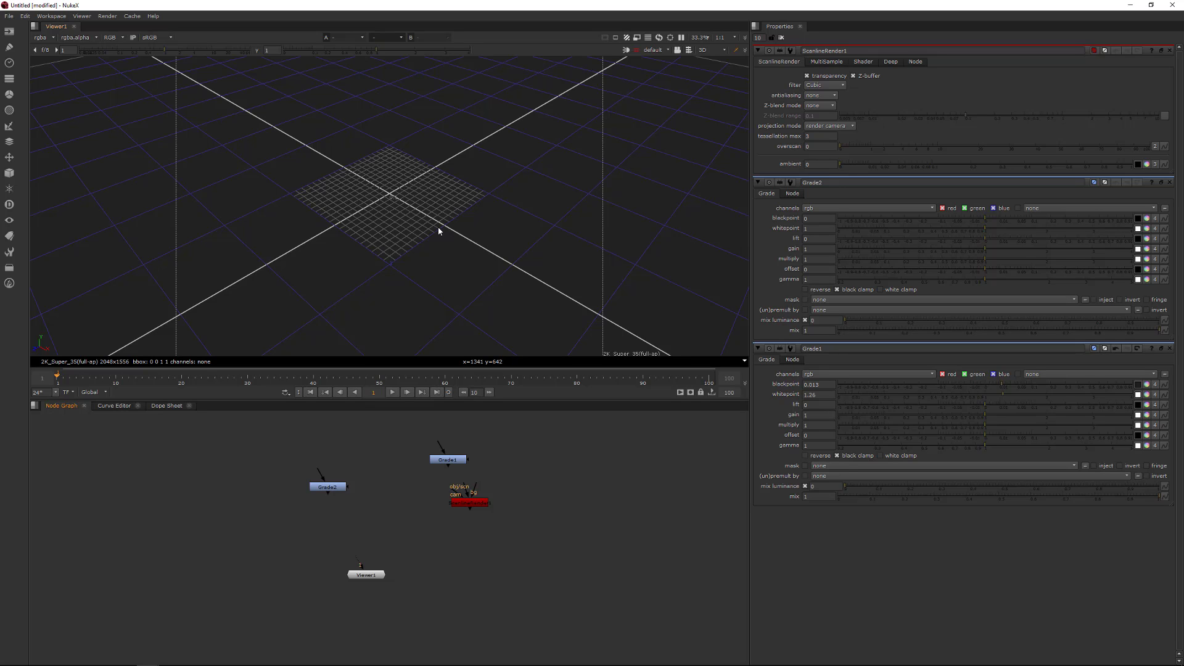
{"action": "scroll", "coordinate": [474, 183], "scroll_direction": "down", "scroll_amount": 5}
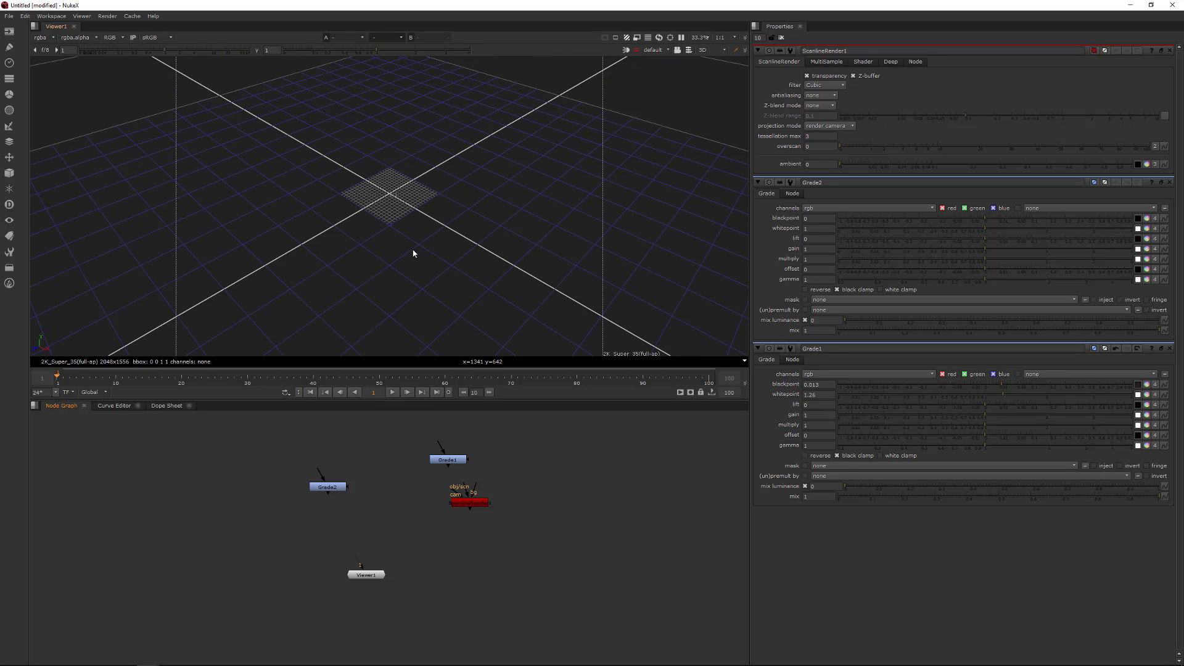
{"action": "left_click_drag", "start_coordinate": [413, 253], "coordinate": [435, 227], "text": "ctrl"}
{"action": "key", "text": "Tab"}
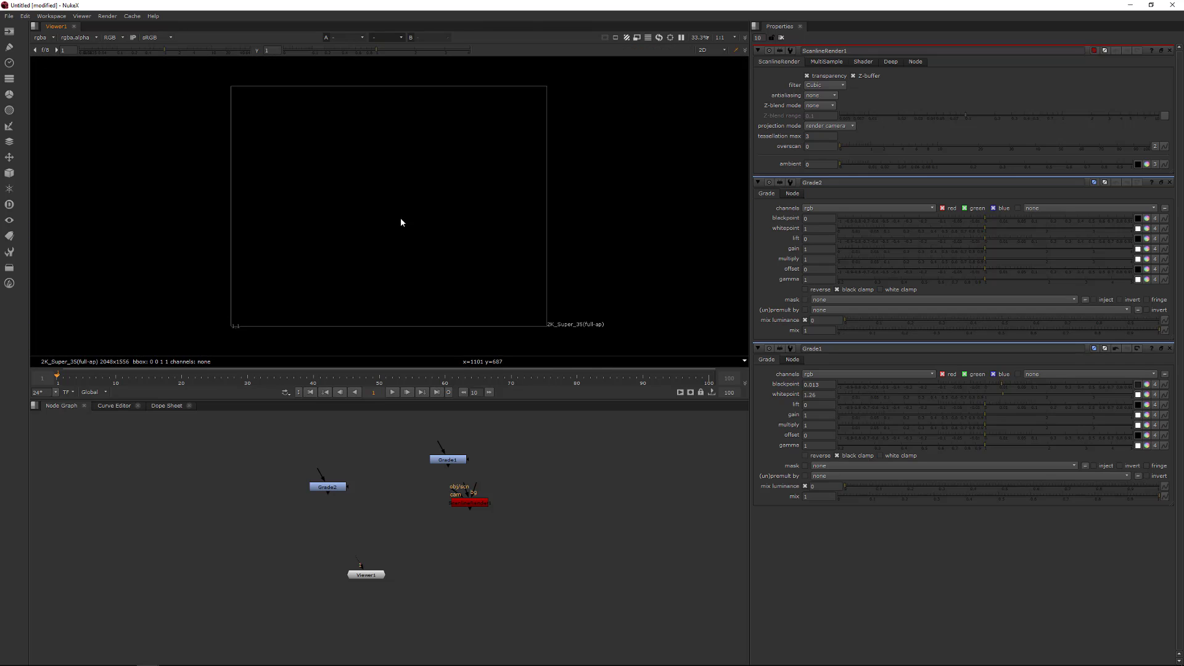
{"action": "key", "text": "Tab"}
{"action": "key", "text": "Tab"}
{"action": "key", "text": "Tab"}
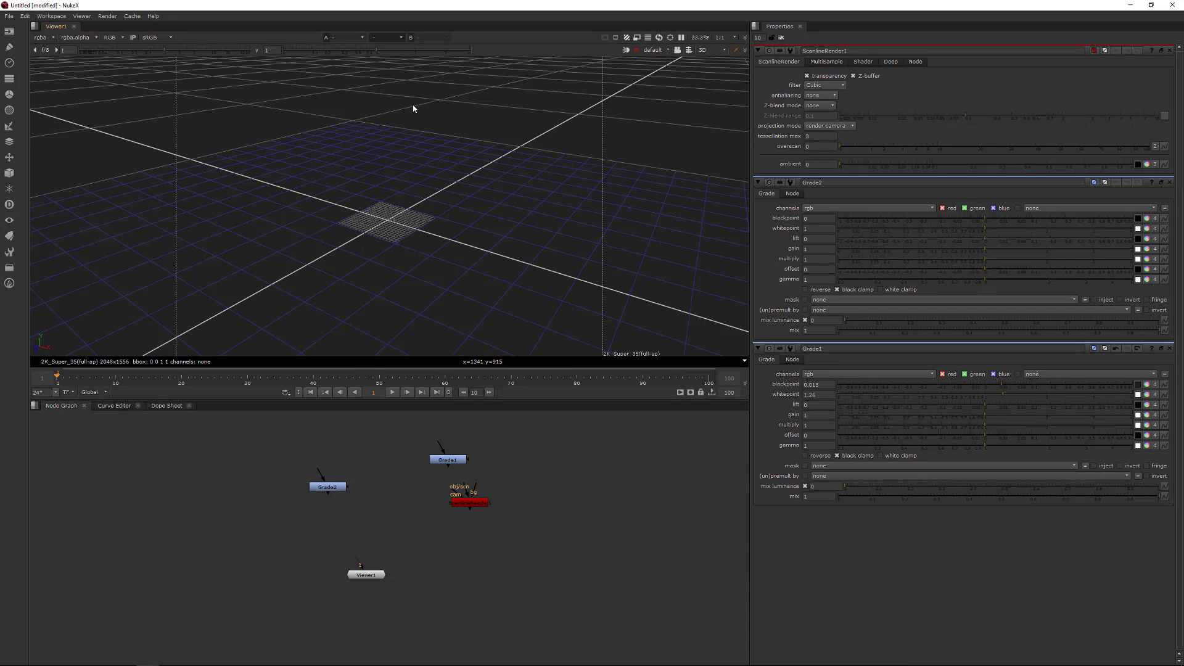
{"action": "key", "text": "Escape"}
{"action": "key", "text": "Tab"}
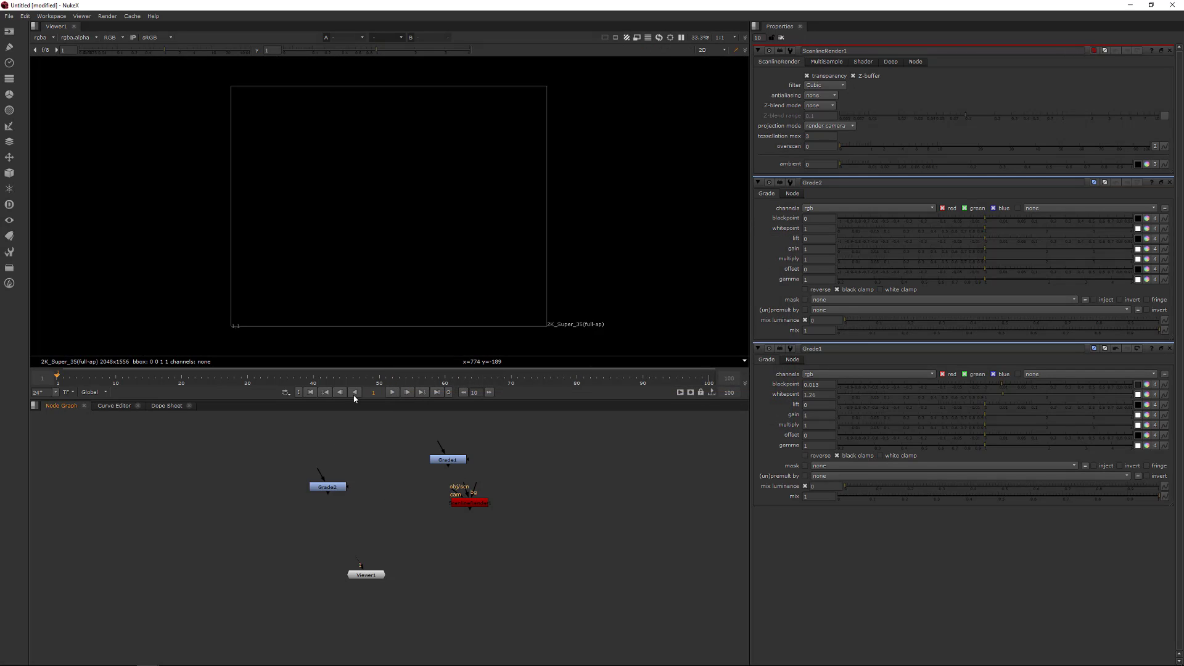
{"action": "key", "text": "Tab"}
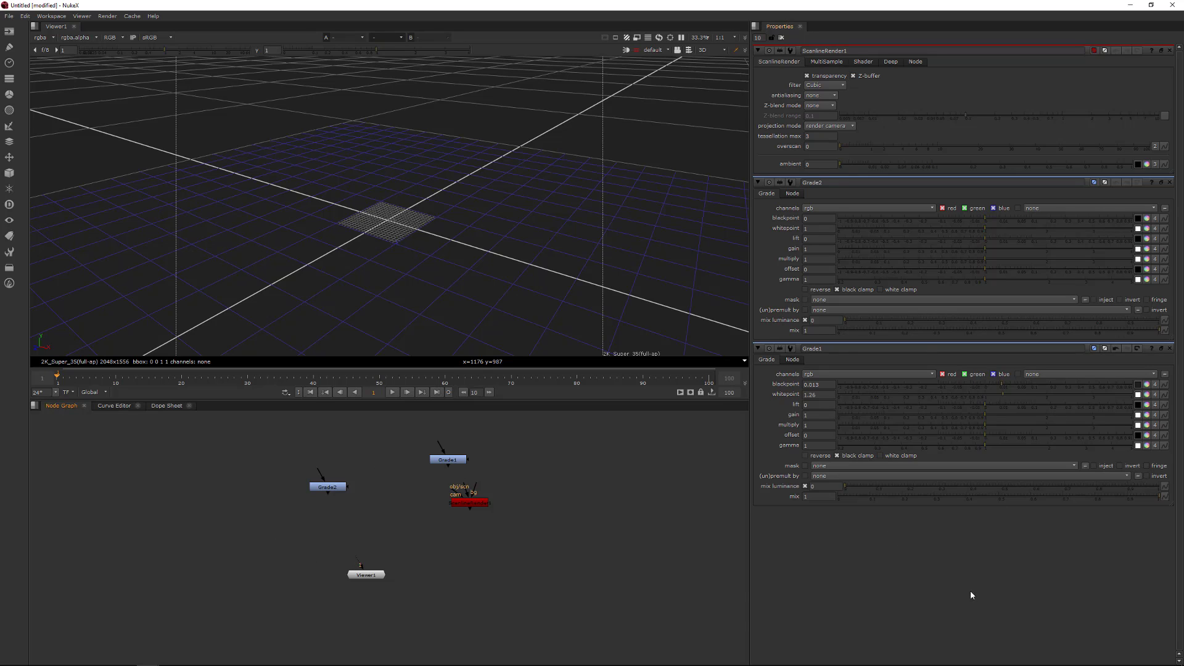
{"action": "key", "text": "Tab"}
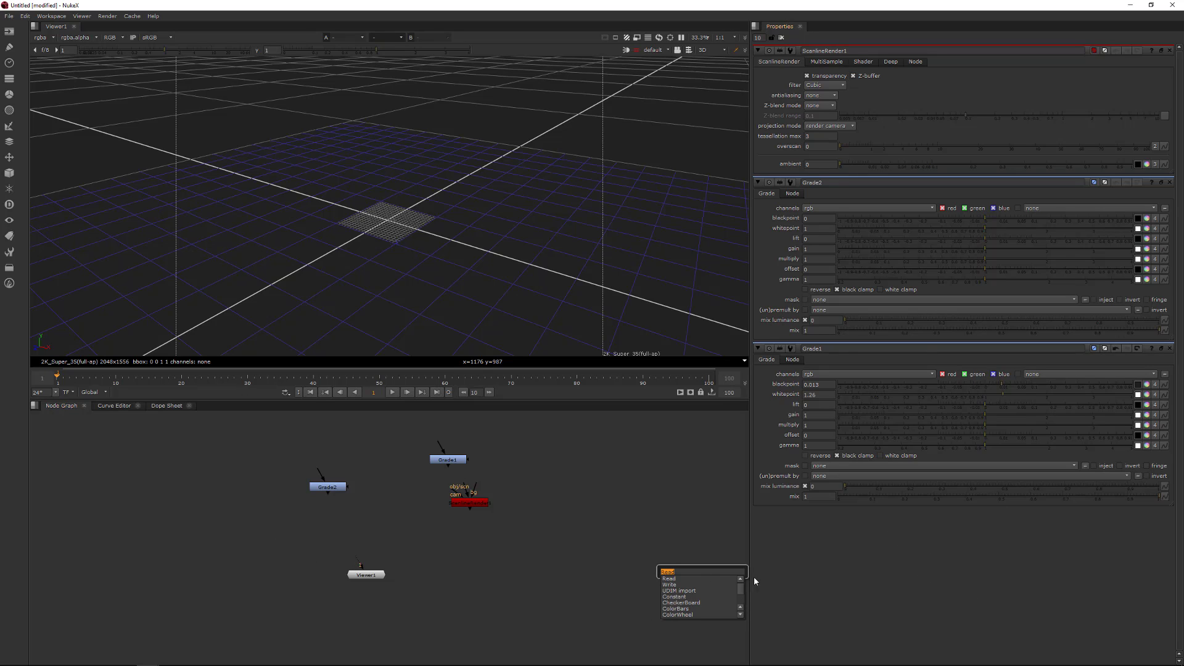
{"action": "key", "text": "Escape"}
- Step through the first Grade node's parameter fields one after another
{"action": "left_click", "coordinate": [831, 387]}
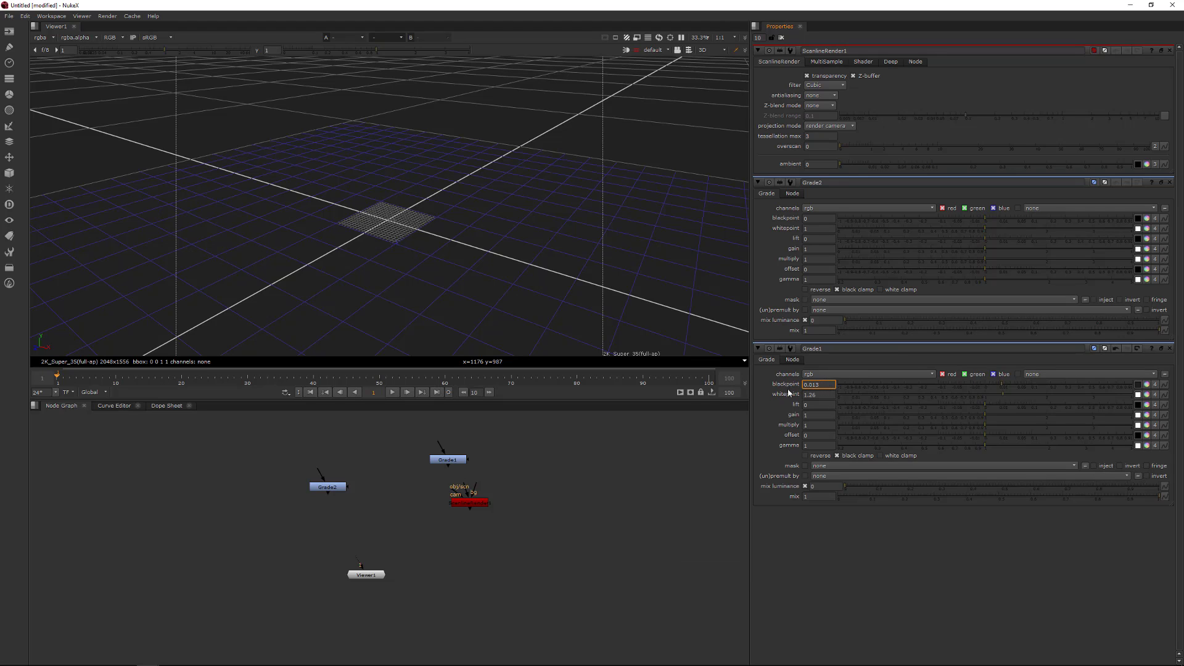
{"action": "key", "text": "Tab"}
{"action": "key", "text": "Tab"}
{"action": "key", "text": "Tab"}
{"action": "key", "text": "Tab"}
{"action": "key", "text": "Tab"}
{"action": "key", "text": "Tab"}
{"action": "left_click", "coordinate": [205, 474]}
{"action": "key", "text": "Tab"}
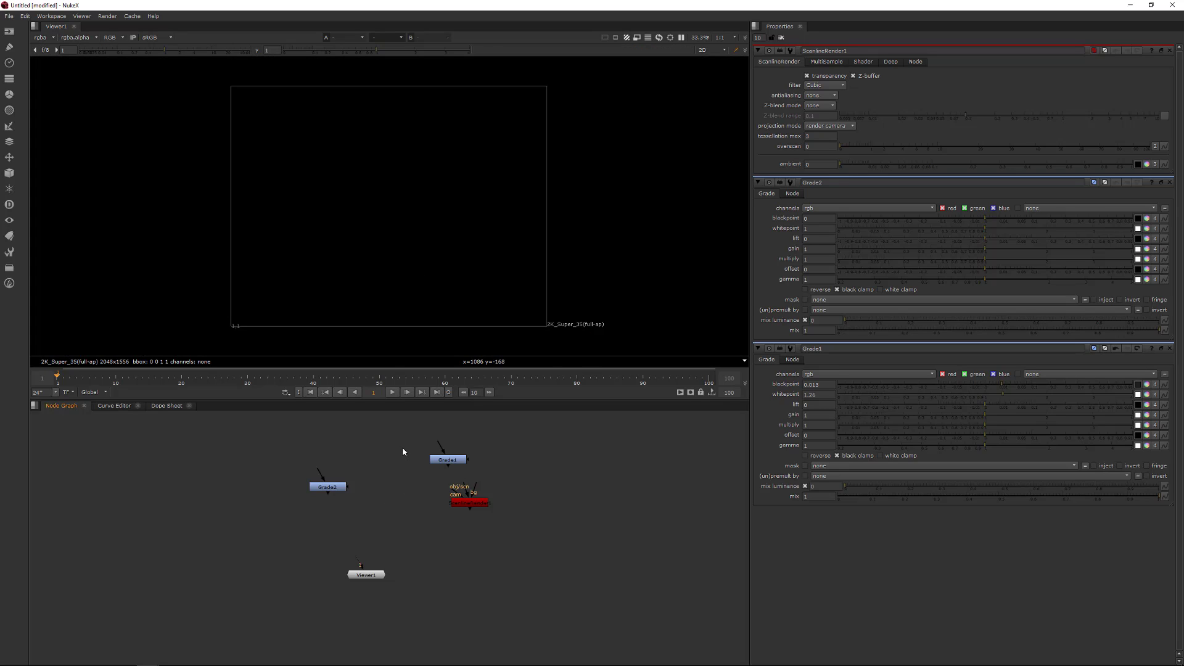
- Add a ColorCorrect node and two Roto nodes to the node graph
{"action": "key", "text": "c"}
{"action": "key", "text": "o"}
{"action": "key", "text": "o"}
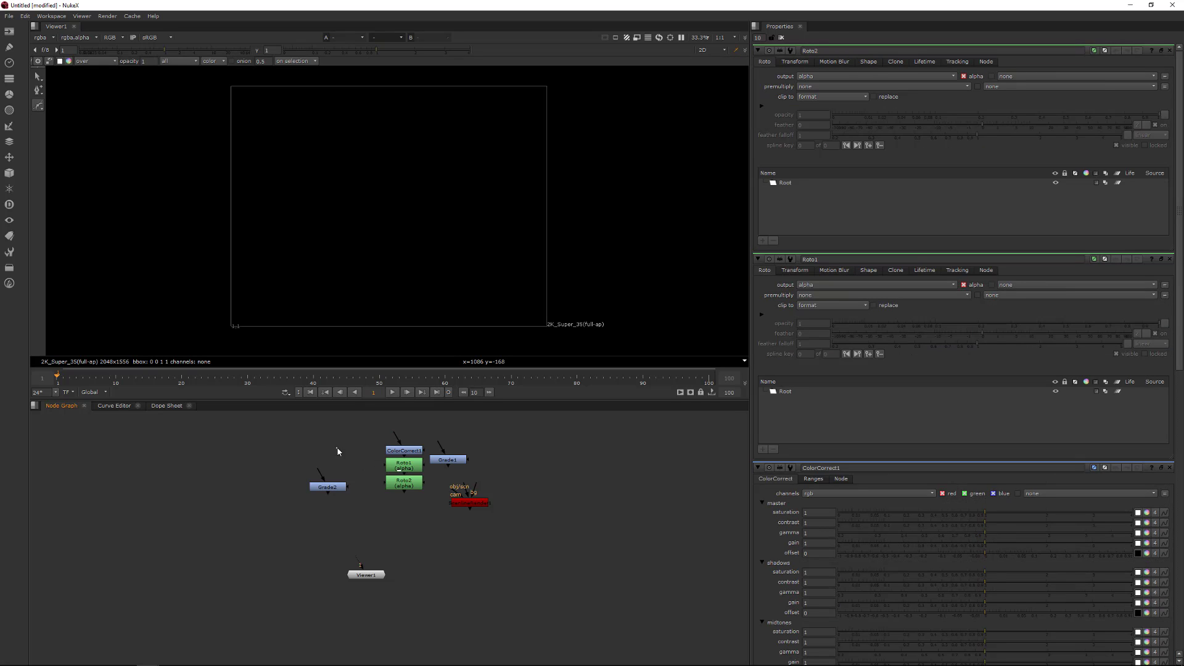
- Add a ColorBars node by searching for color
{"action": "key", "text": "Tab"}
{"action": "type", "text": "color"}
{"action": "key", "text": "Return"}
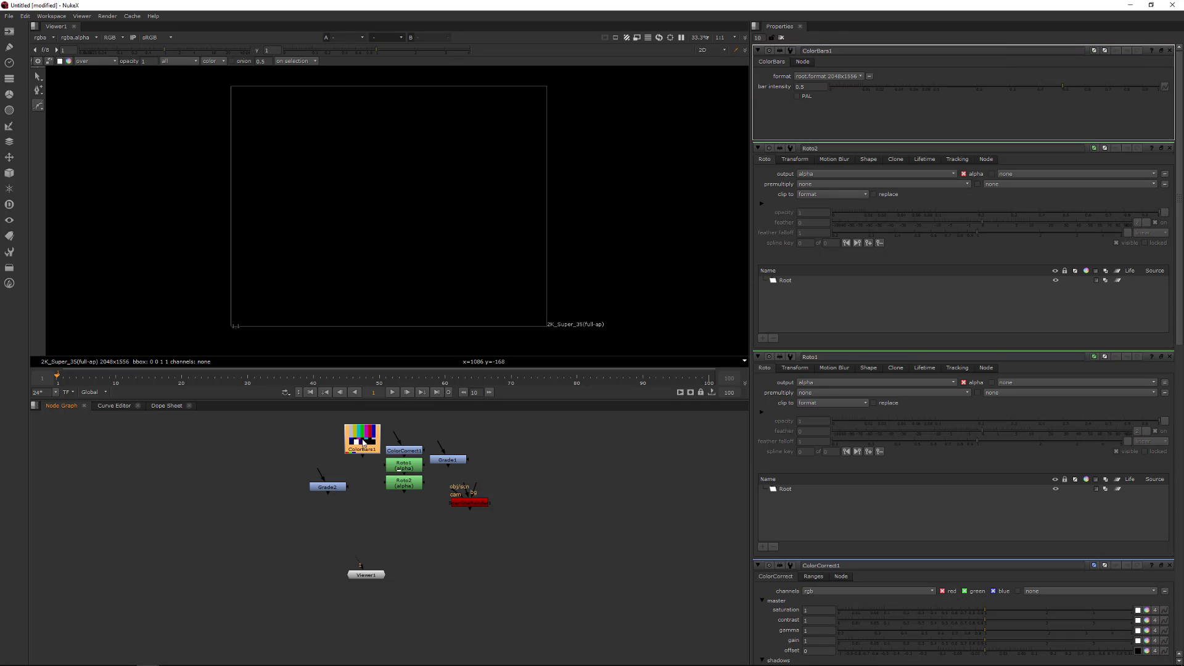
- Delete every node except the ColorBars node and the viewer
{"action": "left_click_drag", "start_coordinate": [295, 525], "coordinate": [451, 463]}
{"action": "key", "text": "Delete"}
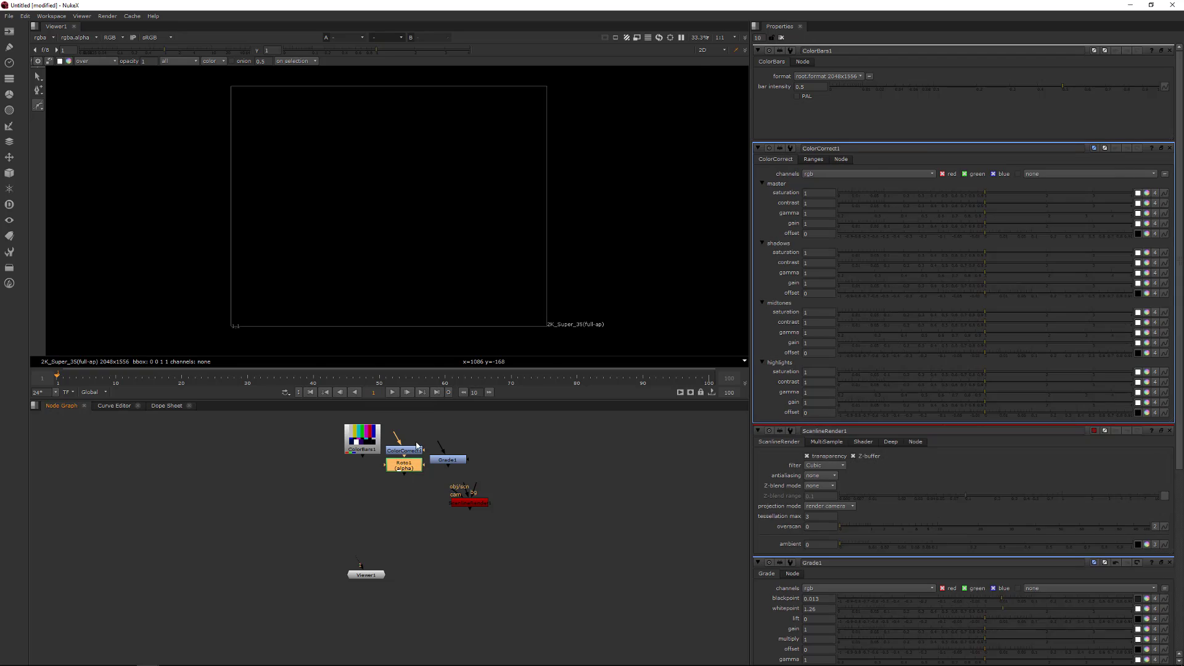
{"action": "key", "text": "Delete"}
{"action": "left_click", "coordinate": [440, 460]}
{"action": "key", "text": "Delete"}
{"action": "left_click", "coordinate": [465, 502]}
{"action": "key", "text": "Delete"}
- Connect the ColorBars node to the viewer and move it lower in the graph
{"action": "left_click", "coordinate": [369, 452]}
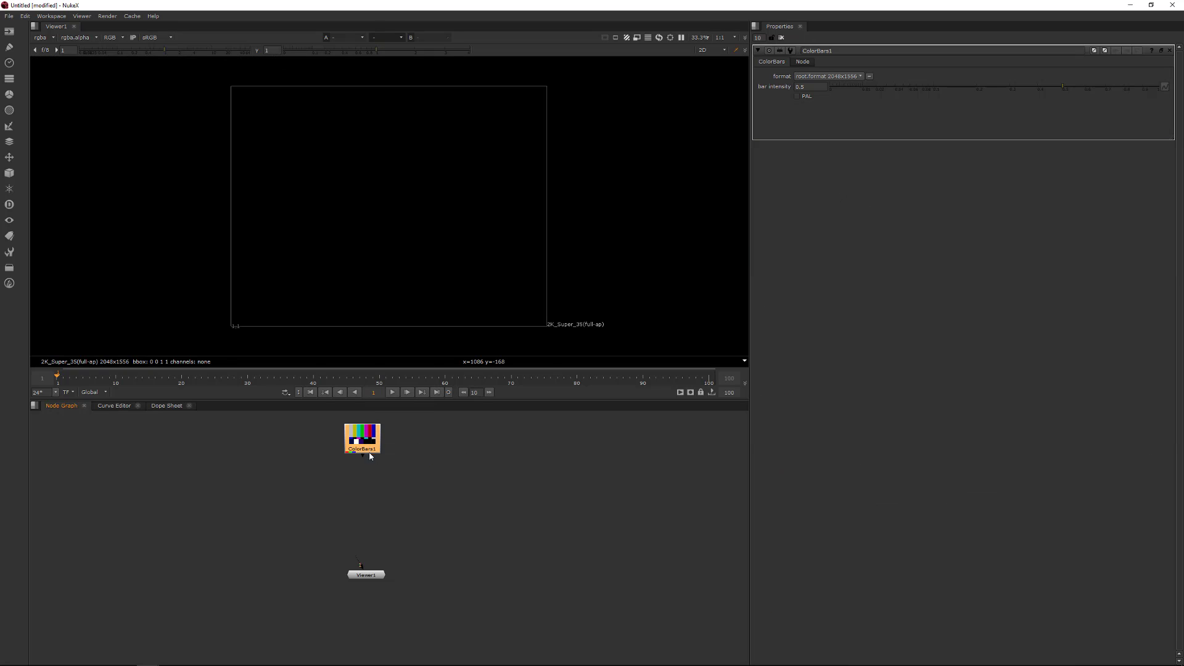
{"action": "key", "text": "1"}
{"action": "middle_click_drag", "start_coordinate": [384, 453], "coordinate": [391, 478]}
{"action": "left_click_drag", "start_coordinate": [375, 468], "coordinate": [386, 485]}
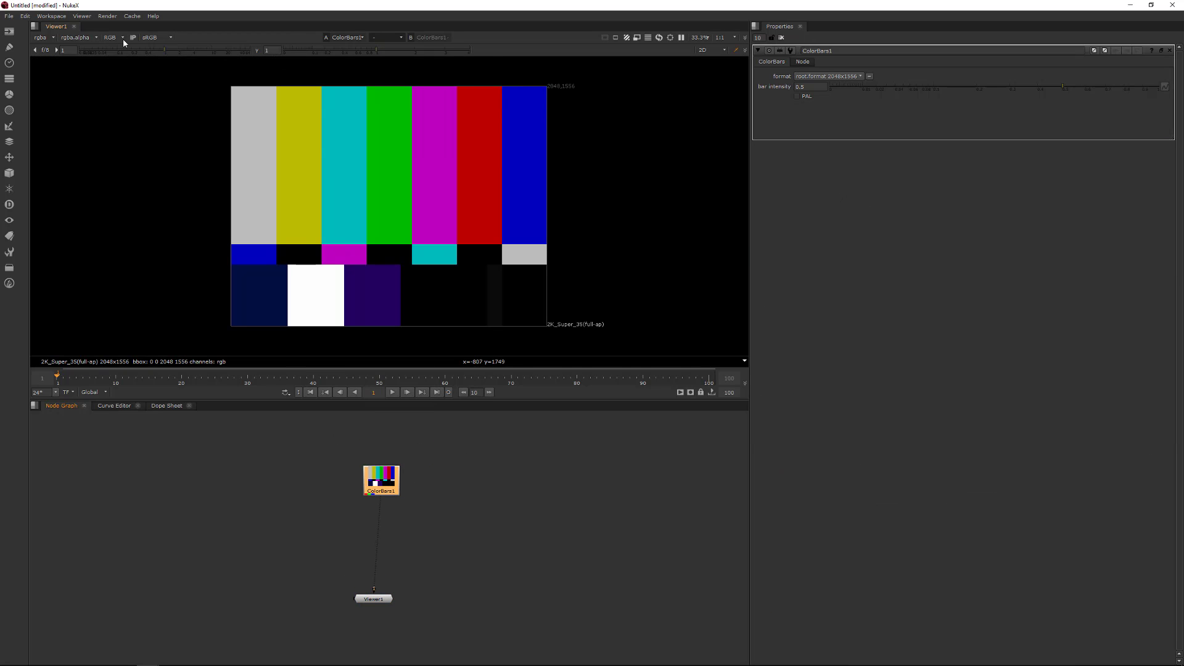
- Raise the viewer gain to about 1.88
{"action": "mouse_move", "coordinate": [155, 51]}
{"action": "left_mouse_down"}
{"action": "mouse_move", "coordinate": [102, 54]}
{"action": "mouse_move", "coordinate": [210, 54]}
{"action": "mouse_move", "coordinate": [132, 55]}
{"action": "mouse_move", "coordinate": [192, 56]}
{"action": "mouse_move", "coordinate": [177, 53]}
{"action": "left_mouse_up"}
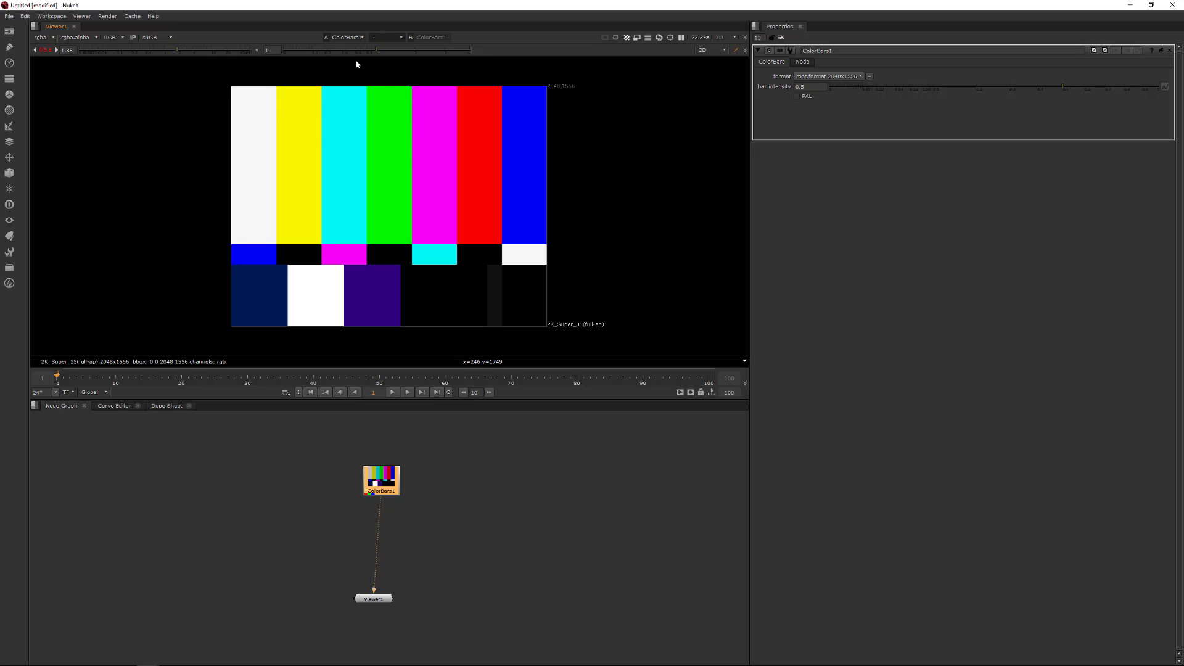
- Lower the viewer gamma to 0, then reset both the viewer gamma and gain to their defaults
{"action": "left_click_drag", "start_coordinate": [380, 52], "coordinate": [278, 57]}
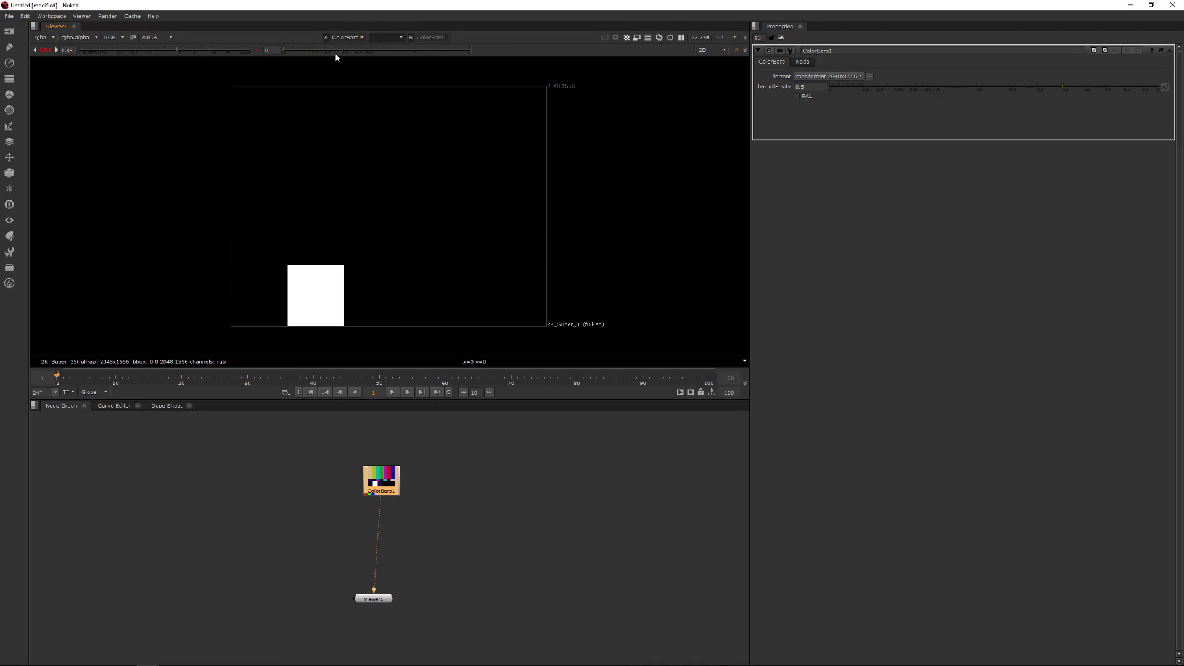
{"action": "left_click", "coordinate": [257, 52]}
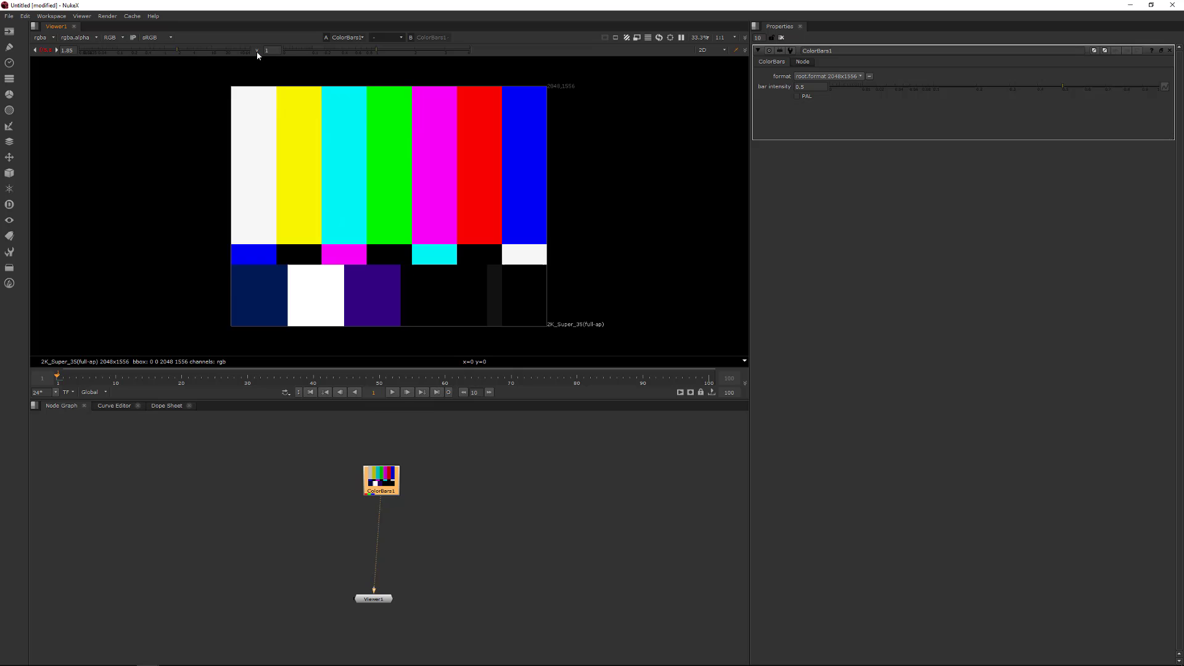
{"action": "left_click", "coordinate": [45, 50]}
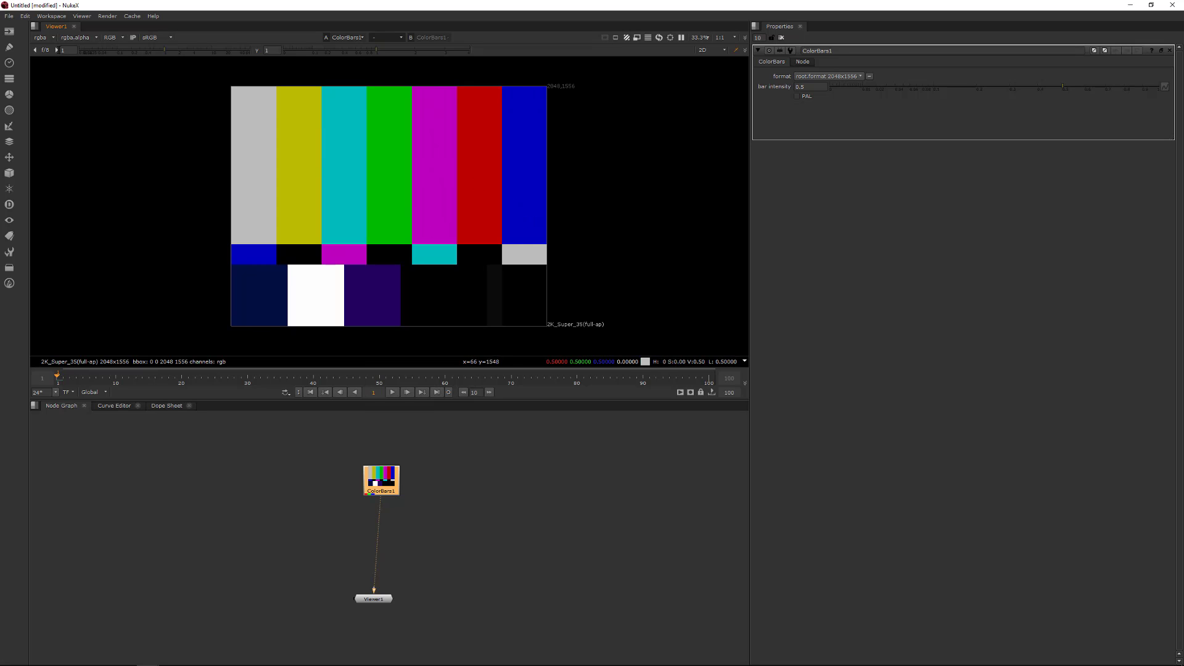
- Browse the Workspace menu and switch between the compositing, large node graph and scripting workspace layouts
{"action": "left_click", "coordinate": [9, 17]}
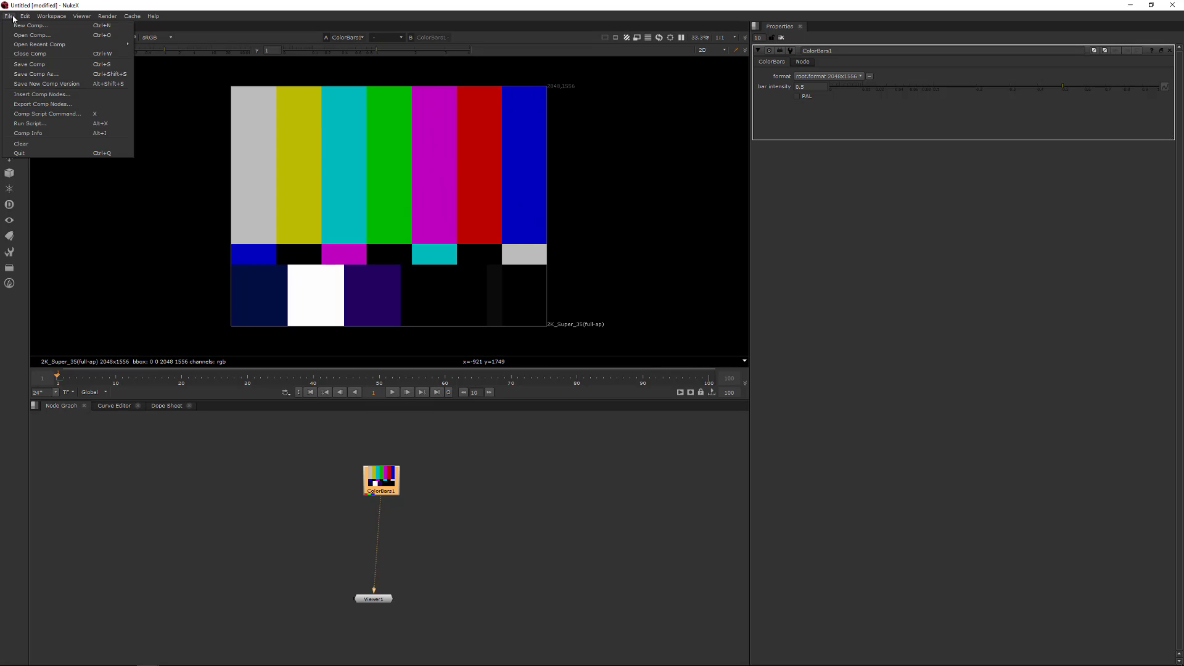
{"action": "mouse_move", "coordinate": [52, 17]}
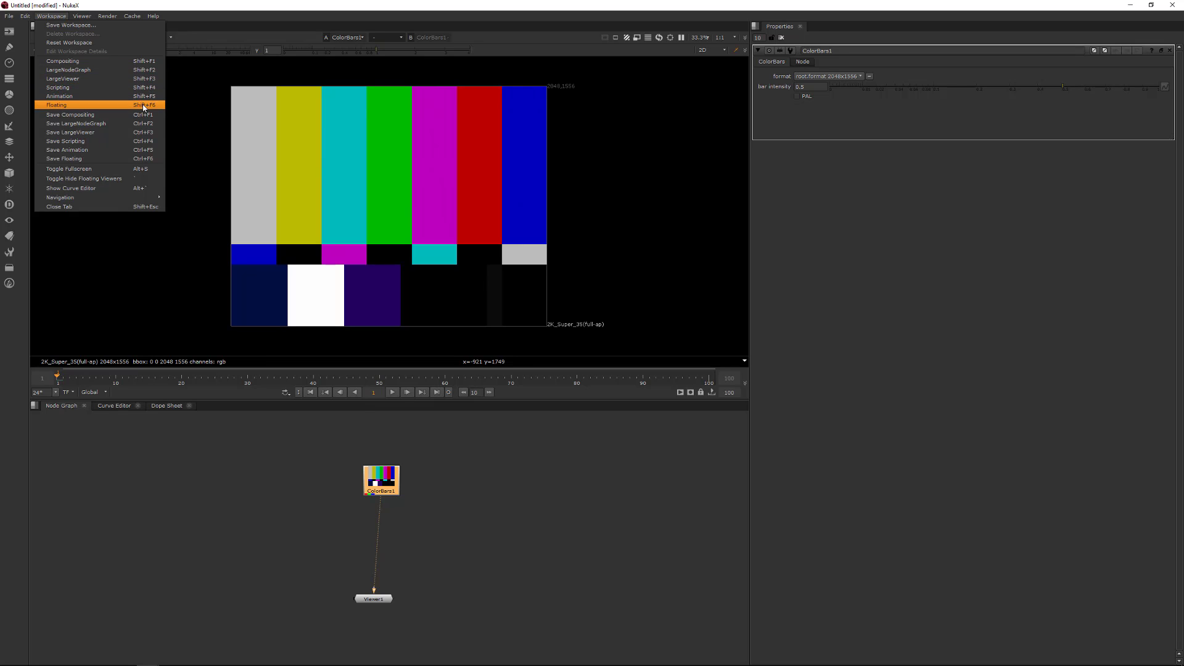
{"action": "left_click", "coordinate": [275, 537]}
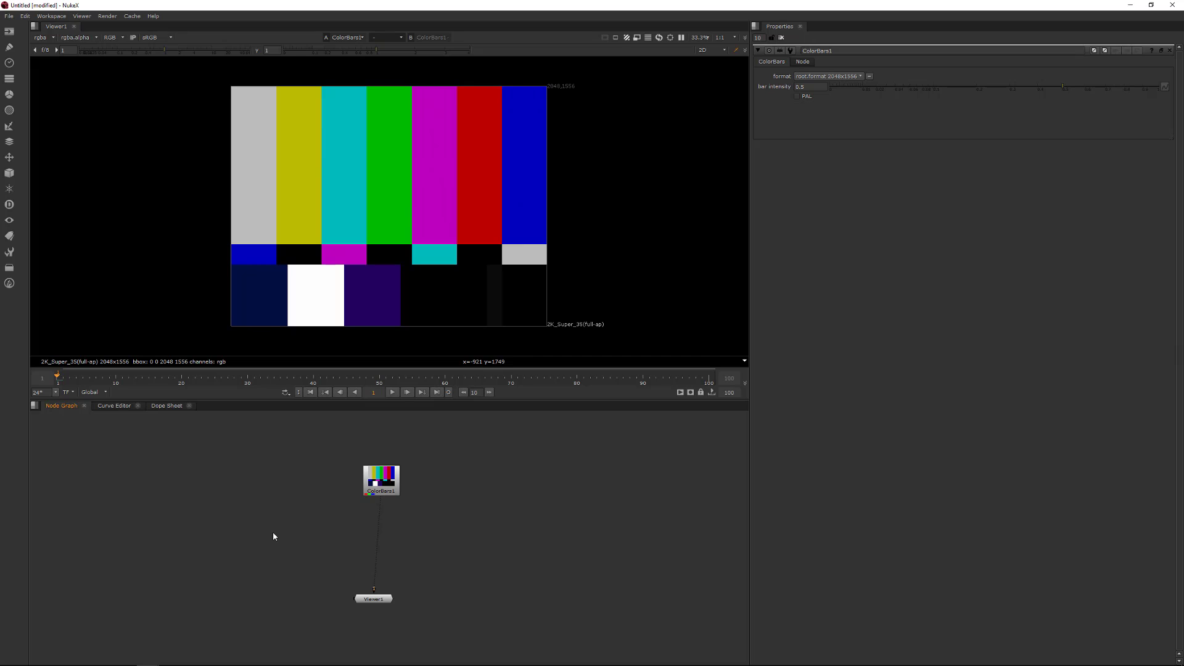
{"action": "key", "text": "shift+F1"}
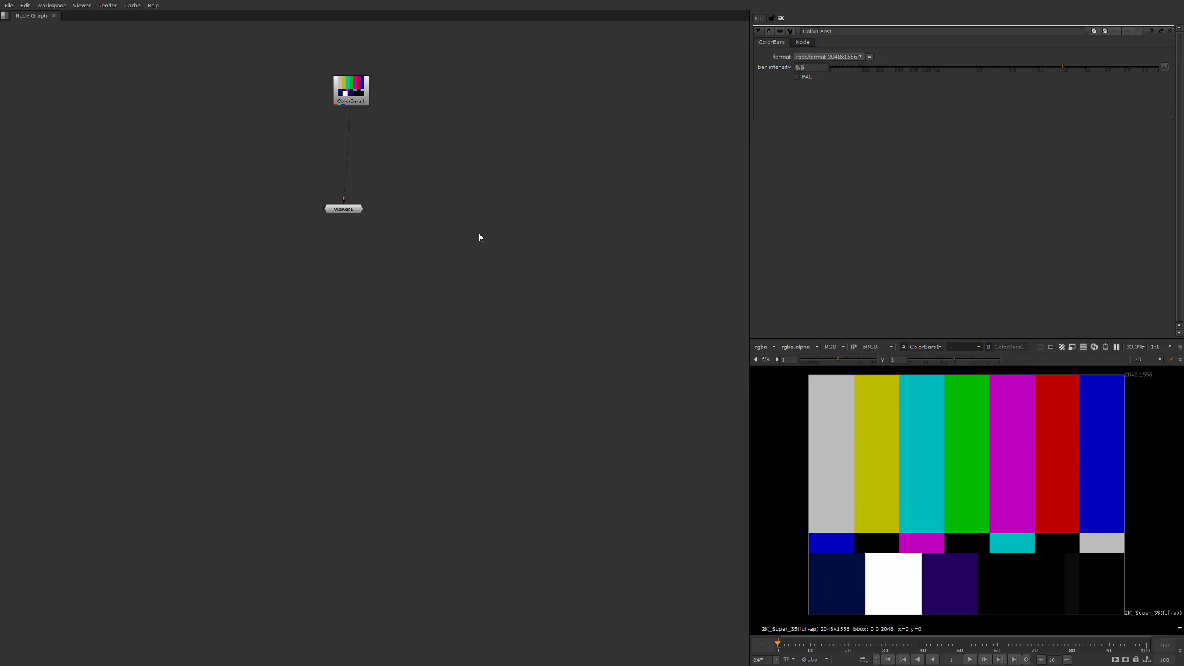
{"action": "key", "text": "shift+F2"}
{"action": "key", "text": "shift+F3"}
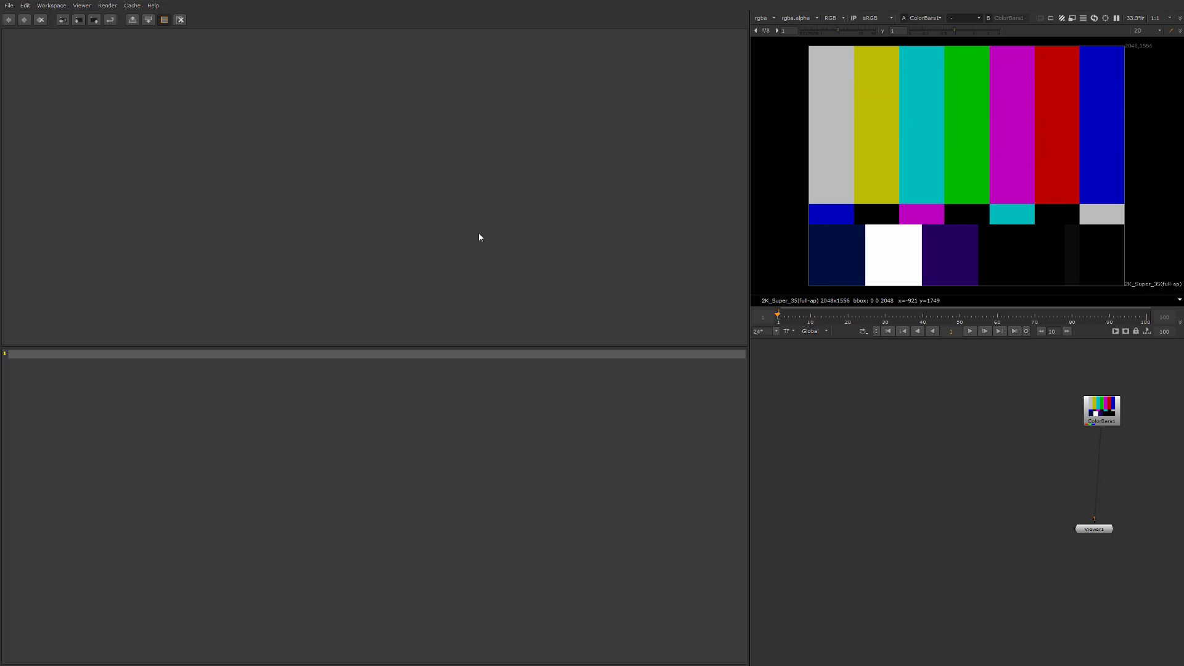
{"action": "key", "text": "shift+F1"}
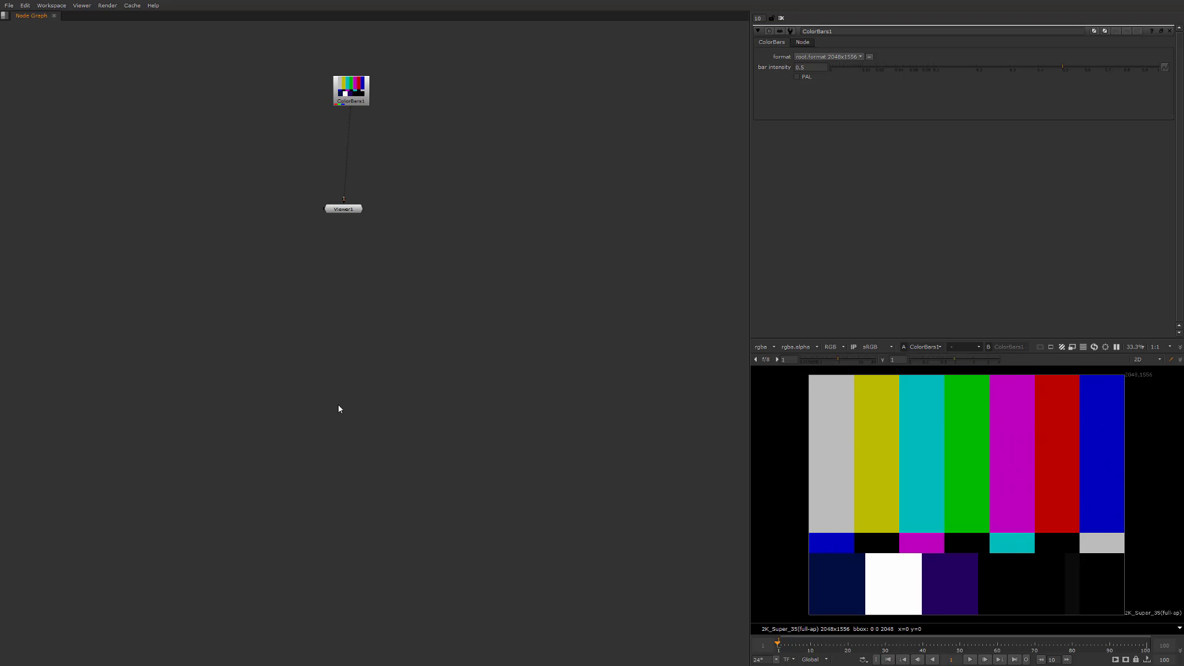
{"action": "key", "text": "shift+F2"}
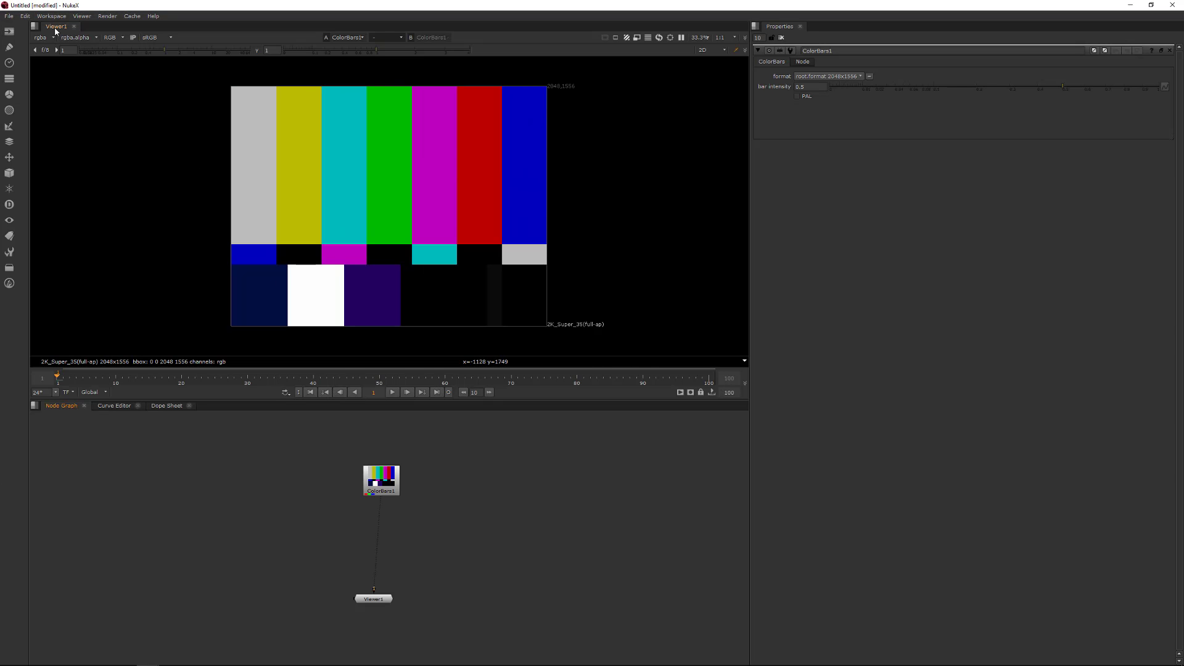
- Undock the viewer into a floating window, move it around, and dock it back into the viewer pane
{"action": "left_click_drag", "start_coordinate": [58, 27], "coordinate": [295, 213]}
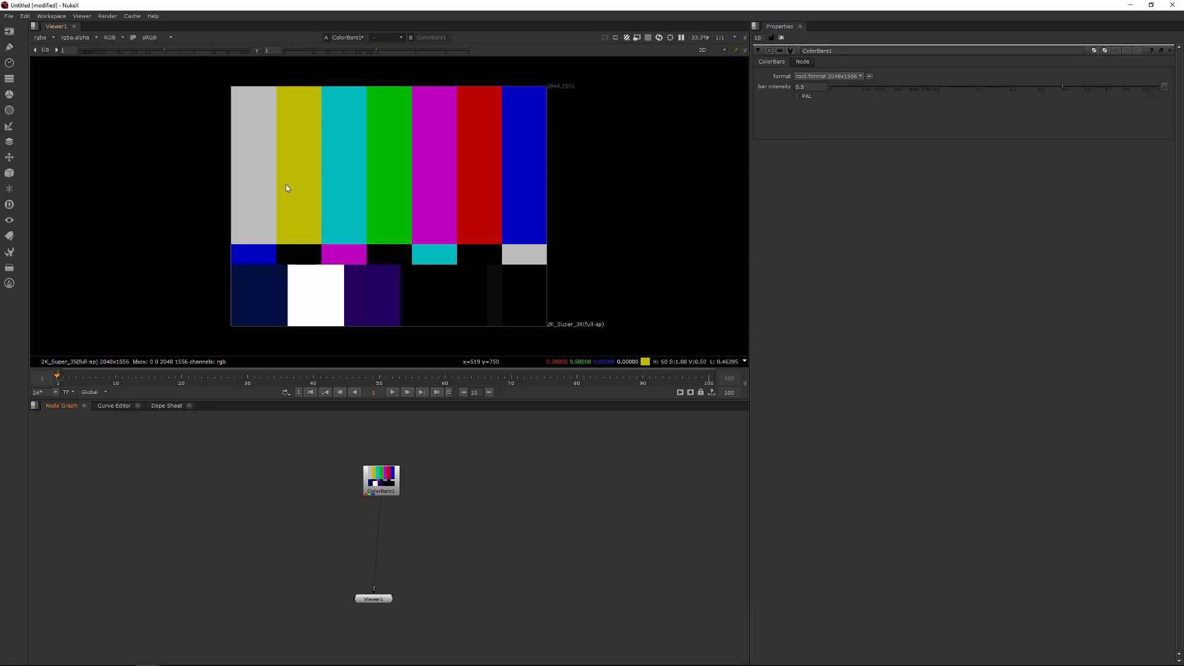
{"action": "left_click_drag", "start_coordinate": [66, 28], "coordinate": [412, 150]}
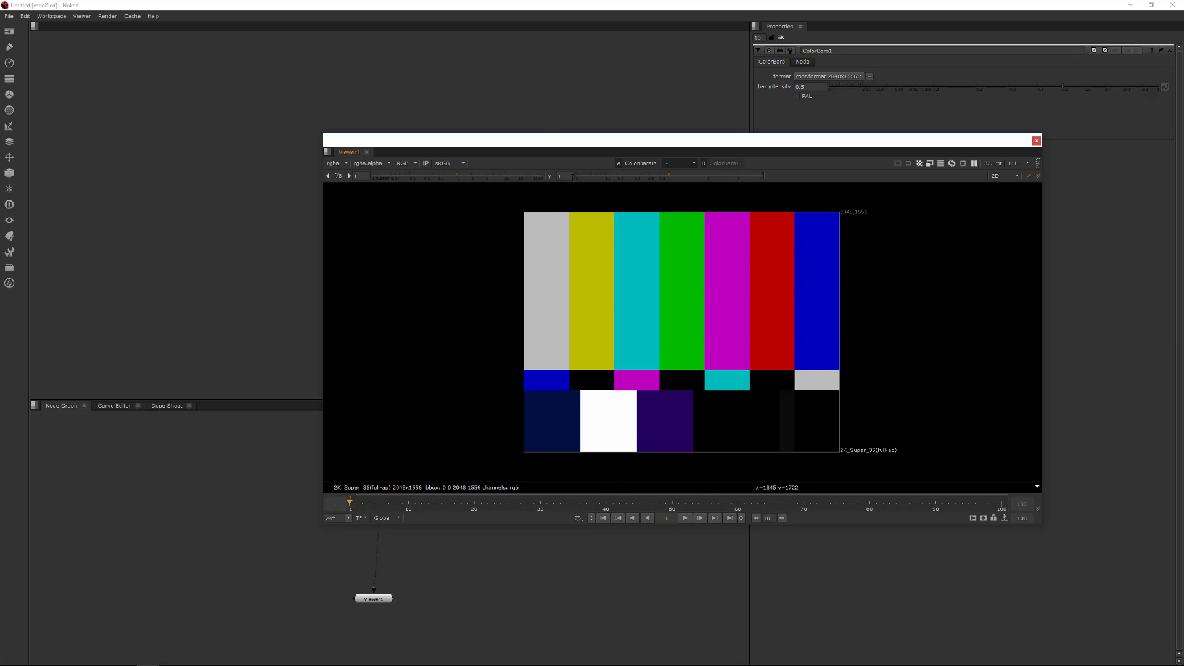
{"action": "left_click_drag", "start_coordinate": [379, 154], "coordinate": [517, 139]}
{"action": "left_click_drag", "start_coordinate": [256, 401], "coordinate": [238, 424]}
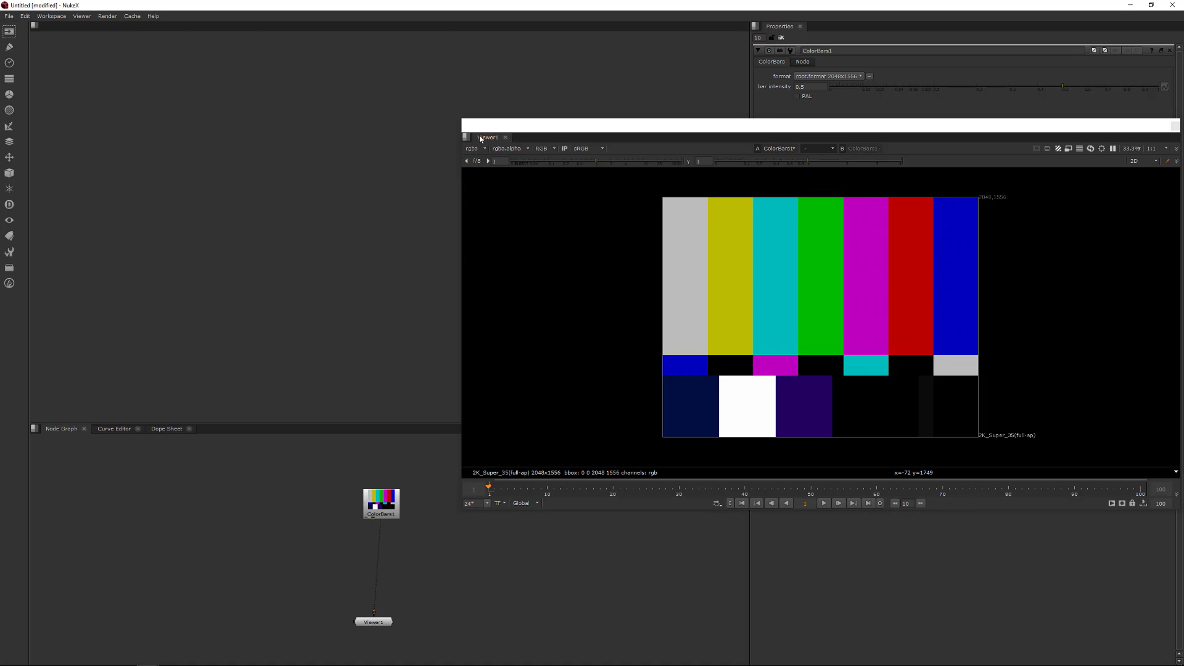
{"action": "left_click_drag", "start_coordinate": [479, 137], "coordinate": [94, 33]}
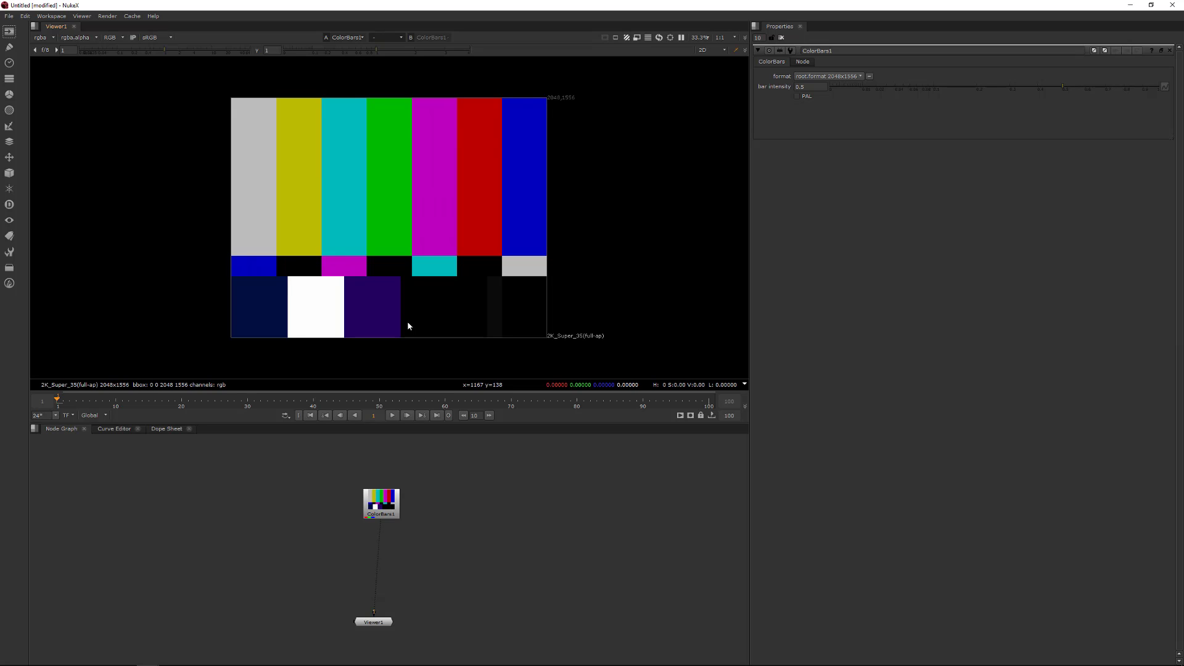
- Scrub through the timeline, nudge the ColorBars node, and jump to the first and last frames
{"action": "left_click_drag", "start_coordinate": [59, 400], "coordinate": [348, 405]}
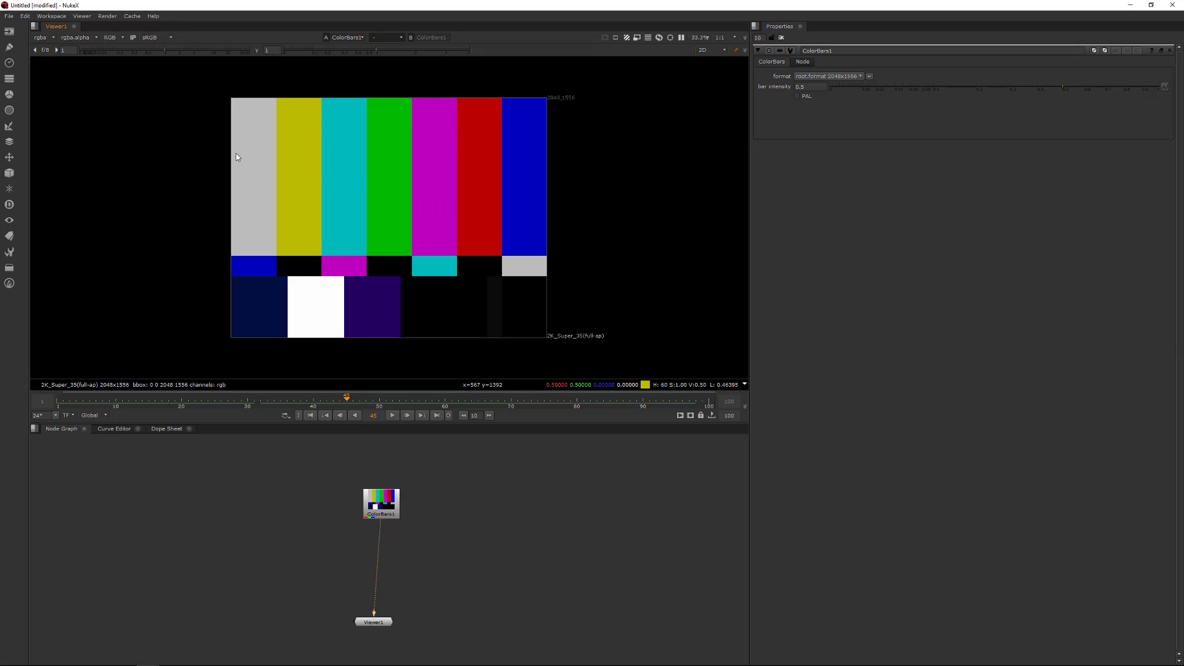
{"action": "mouse_move", "coordinate": [383, 502]}
{"action": "left_mouse_down"}
{"action": "mouse_move", "coordinate": [357, 486]}
{"action": "mouse_move", "coordinate": [365, 501]}
{"action": "left_mouse_up"}
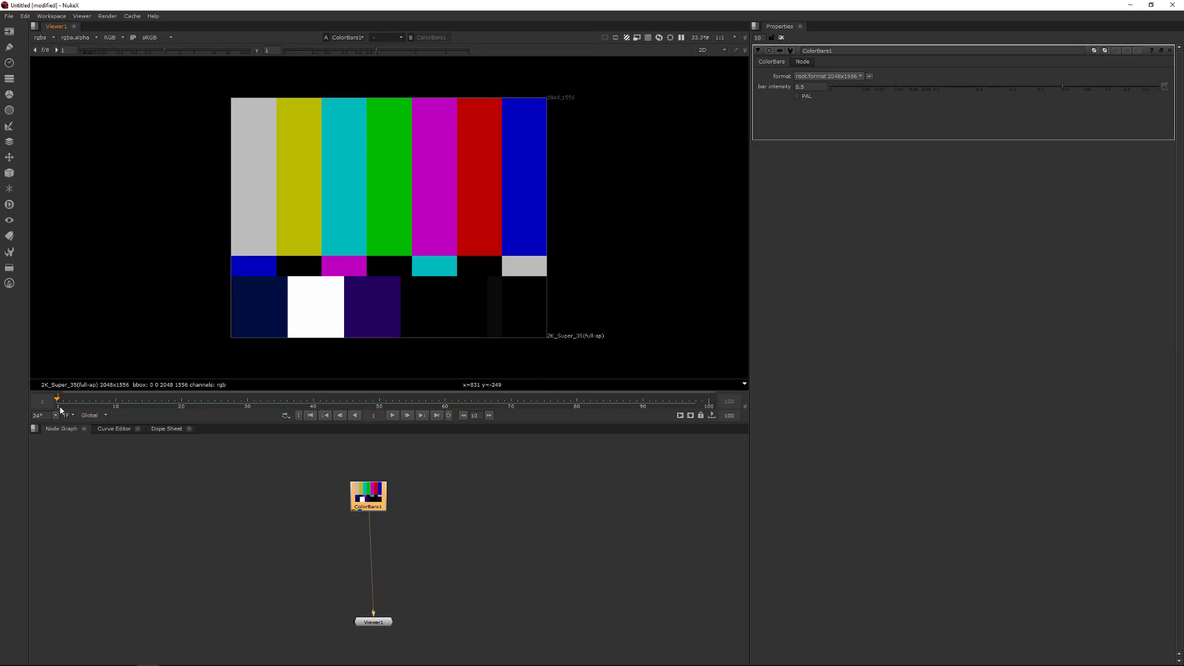
{"action": "left_click", "coordinate": [373, 408]}
{"action": "left_click", "coordinate": [712, 407]}
{"action": "left_click", "coordinate": [529, 502]}
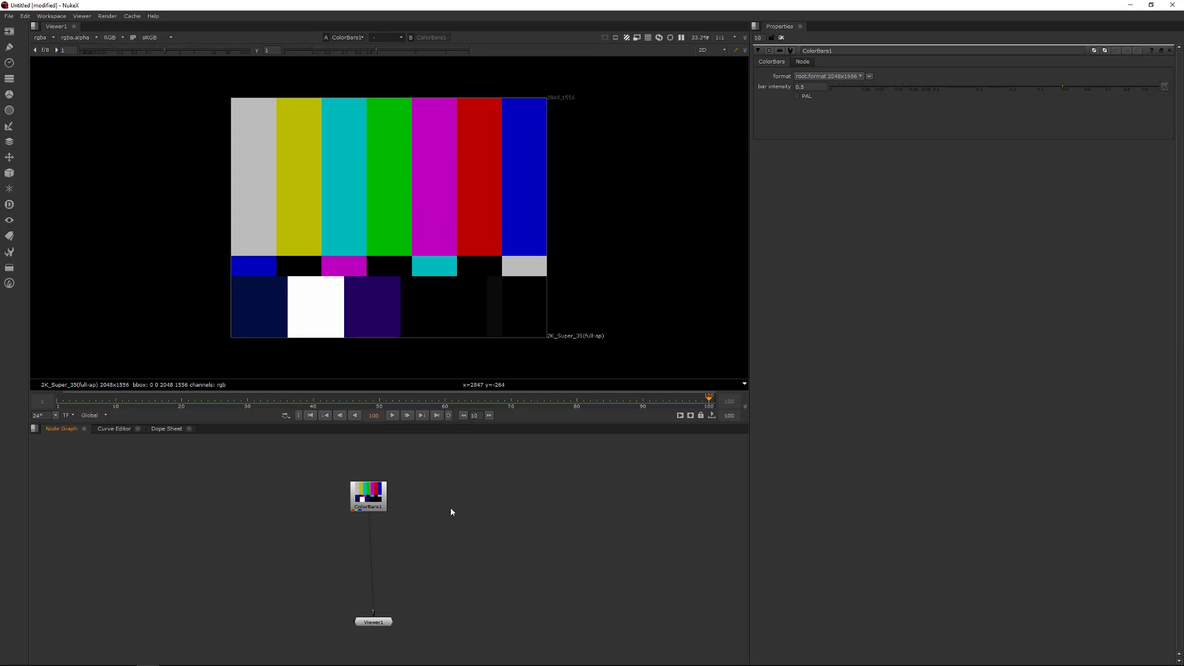
- Open the Project Settings and set the frame range to 1001 through 1201
{"action": "key", "text": "s"}
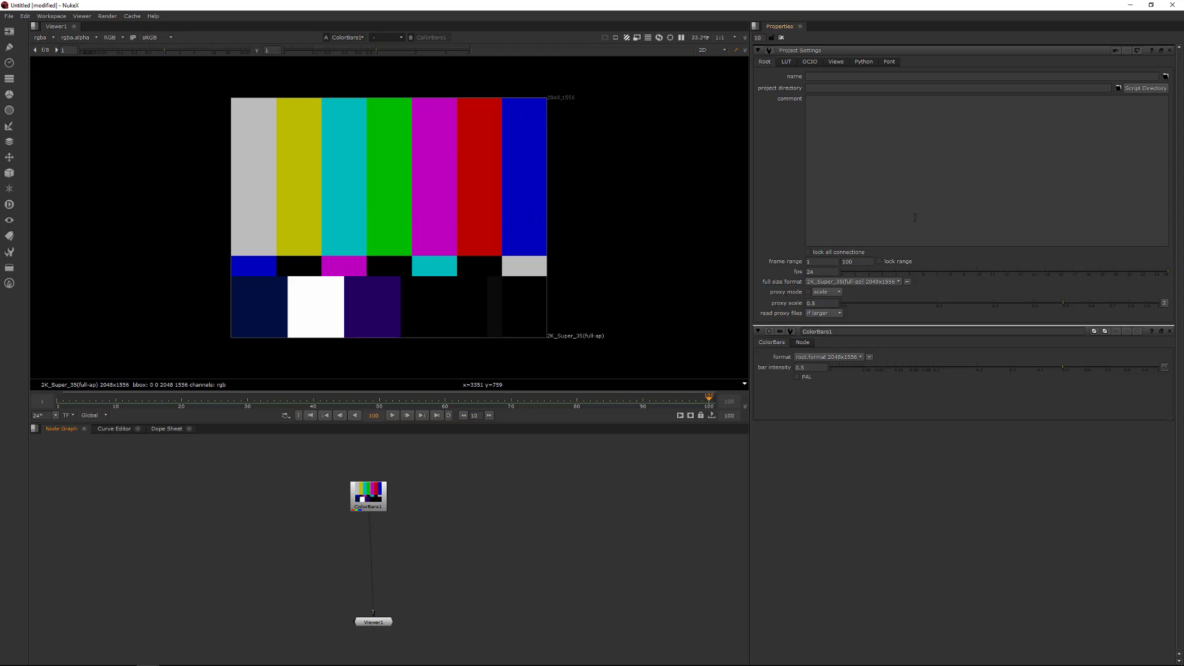
{"action": "left_click", "coordinate": [24, 16]}
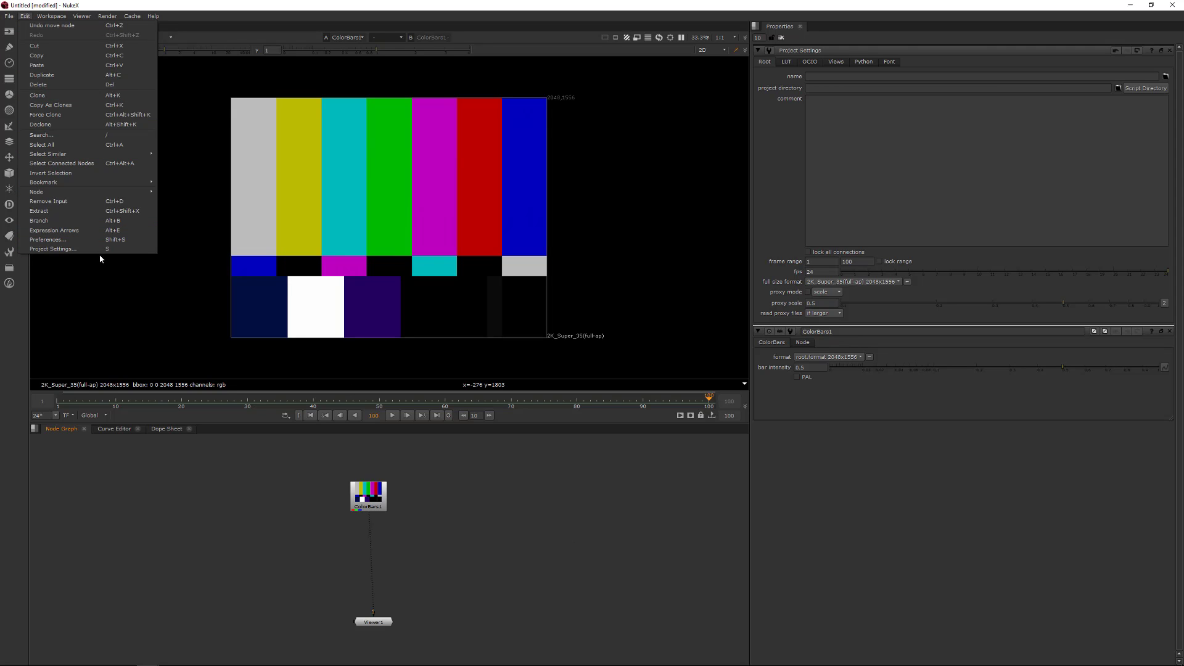
{"action": "left_click", "coordinate": [924, 519]}
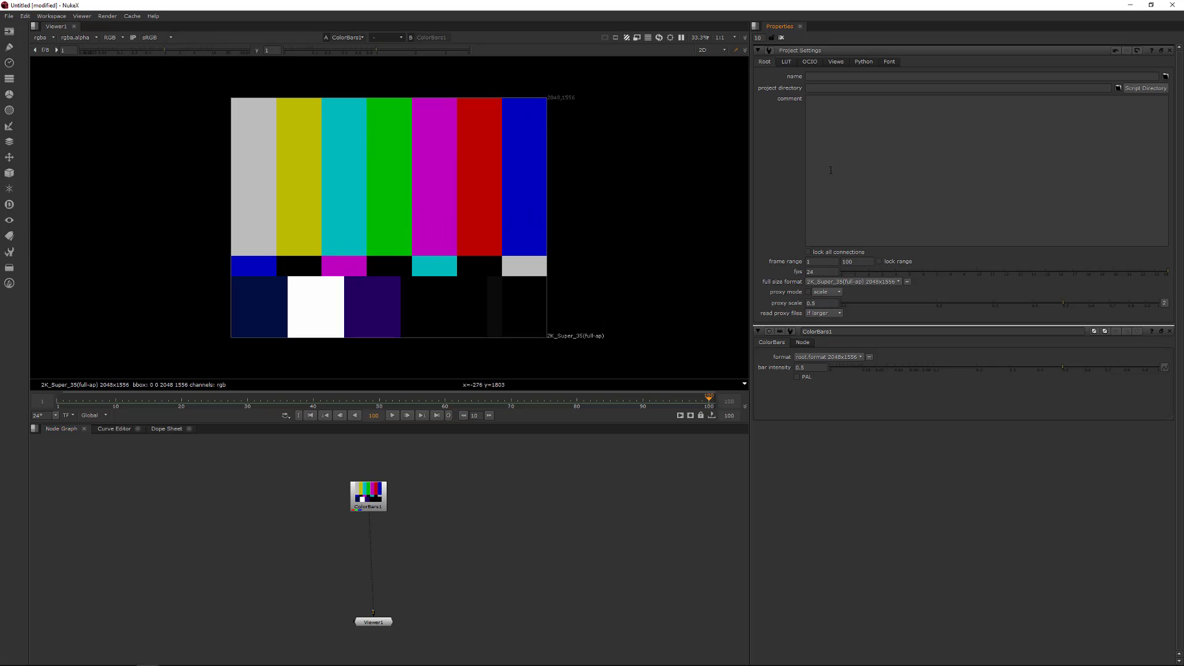
{"action": "left_click", "coordinate": [822, 262]}
{"action": "type", "text": "001"}
{"action": "key", "text": "Tab"}
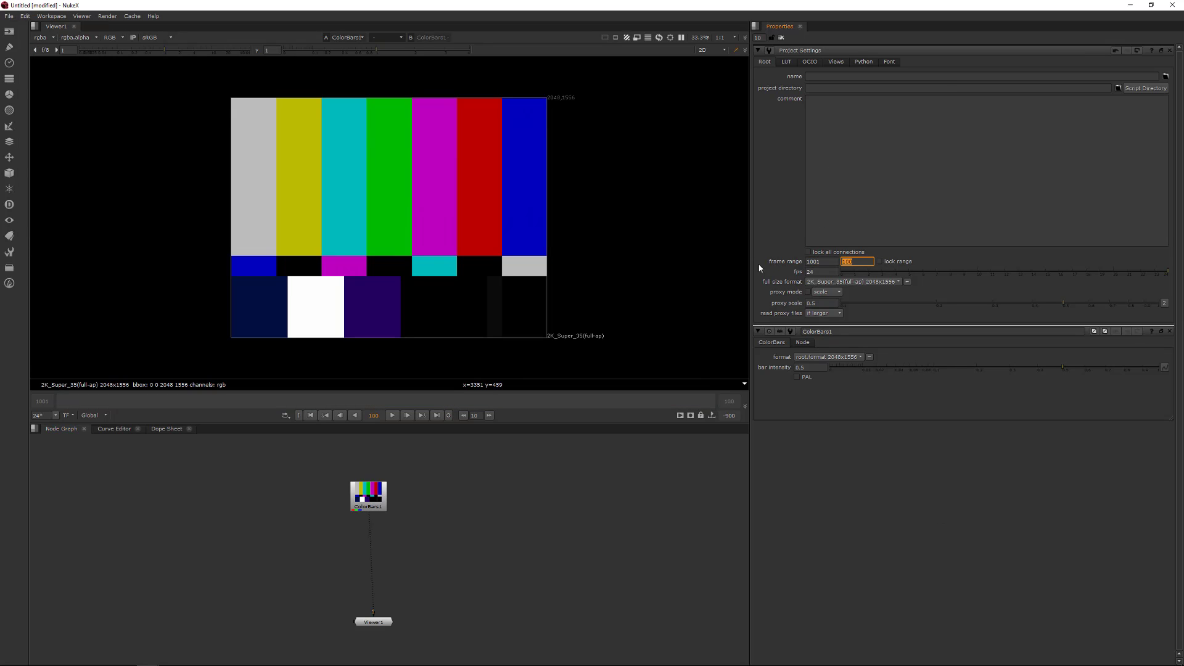
{"action": "type", "text": "10"}
{"action": "type", "text": "01"}
{"action": "key", "text": "Return"}
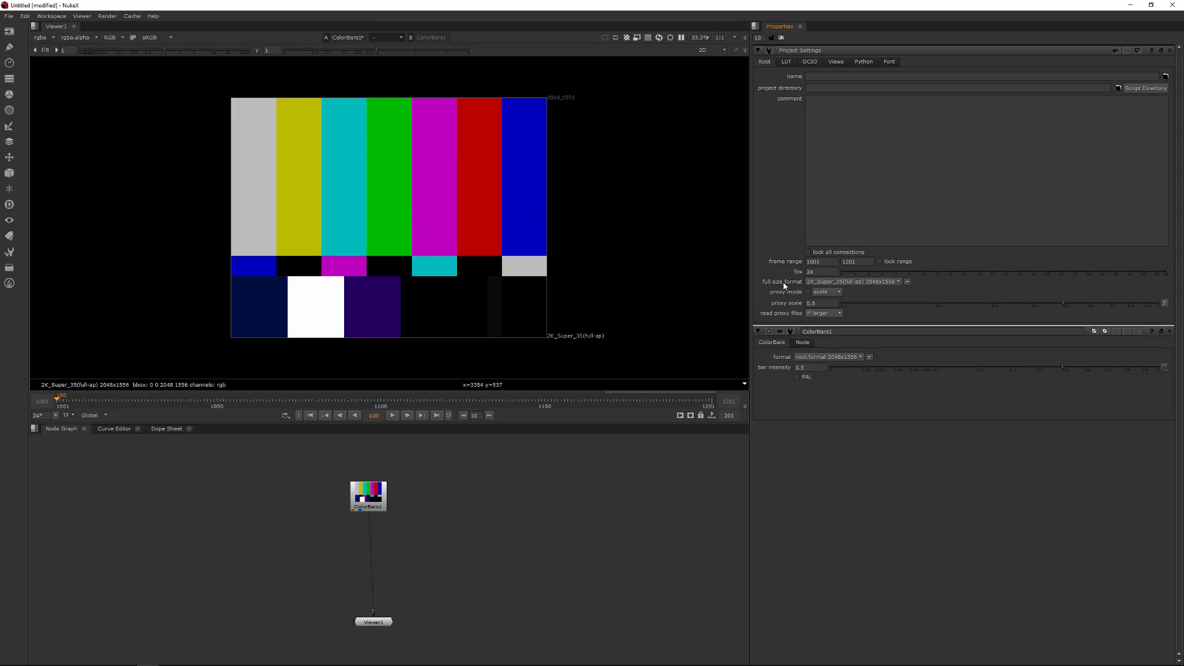
- Set the project's full size format to UHD_4K
{"action": "double_click", "coordinate": [825, 272]}
{"action": "left_click", "coordinate": [843, 283]}
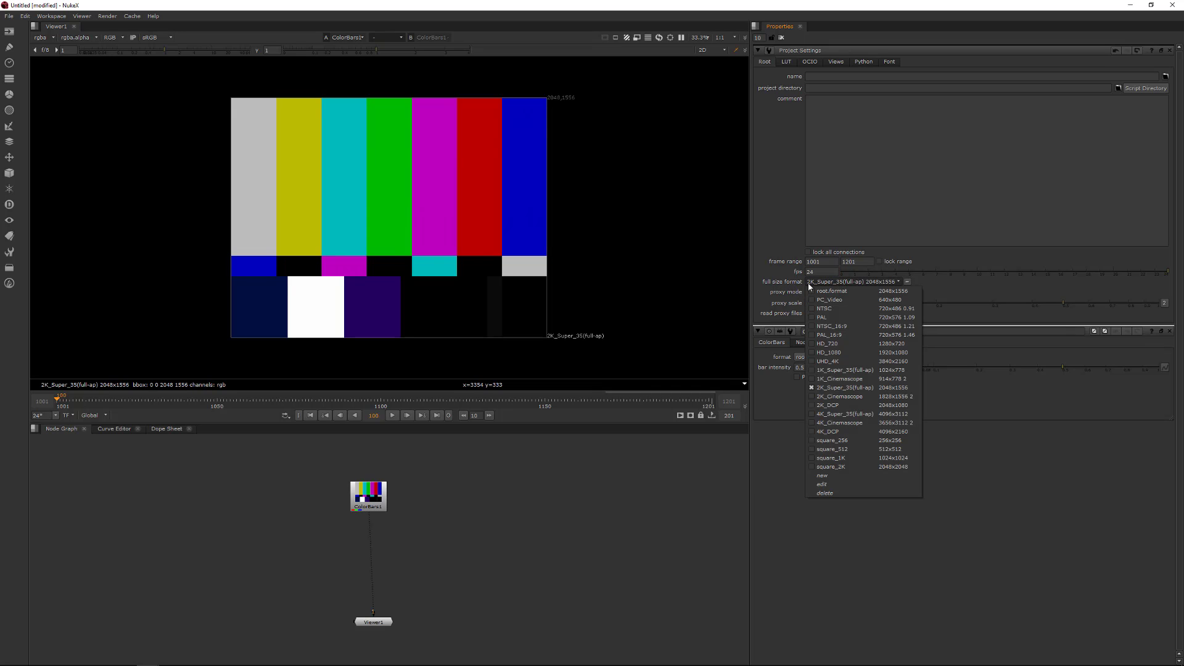
{"action": "left_click", "coordinate": [822, 361]}
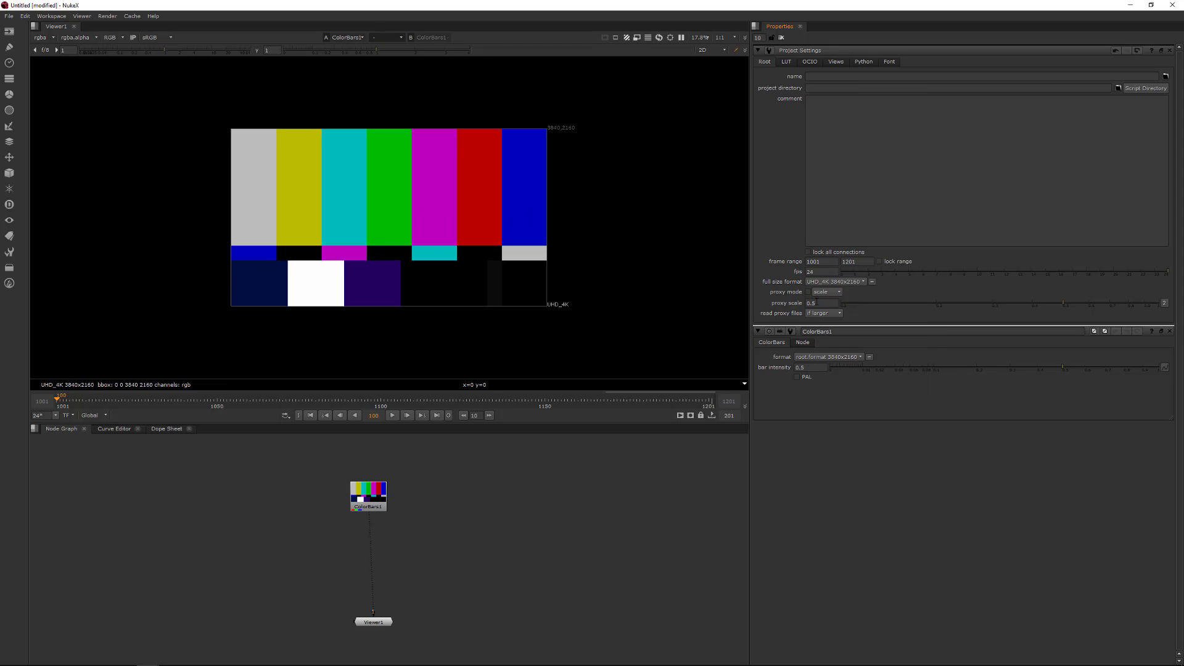
{"action": "left_click", "coordinate": [853, 282]}
{"action": "left_click", "coordinate": [853, 283]}
{"action": "left_click", "coordinate": [838, 291]}
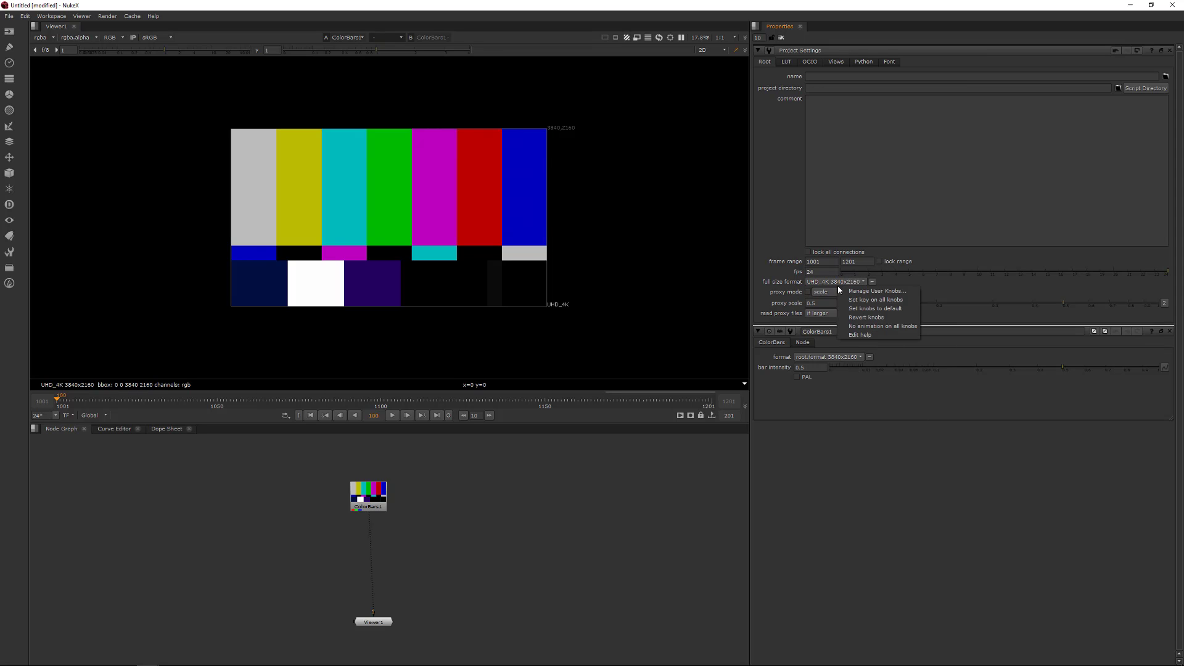
{"action": "left_click", "coordinate": [808, 476]}
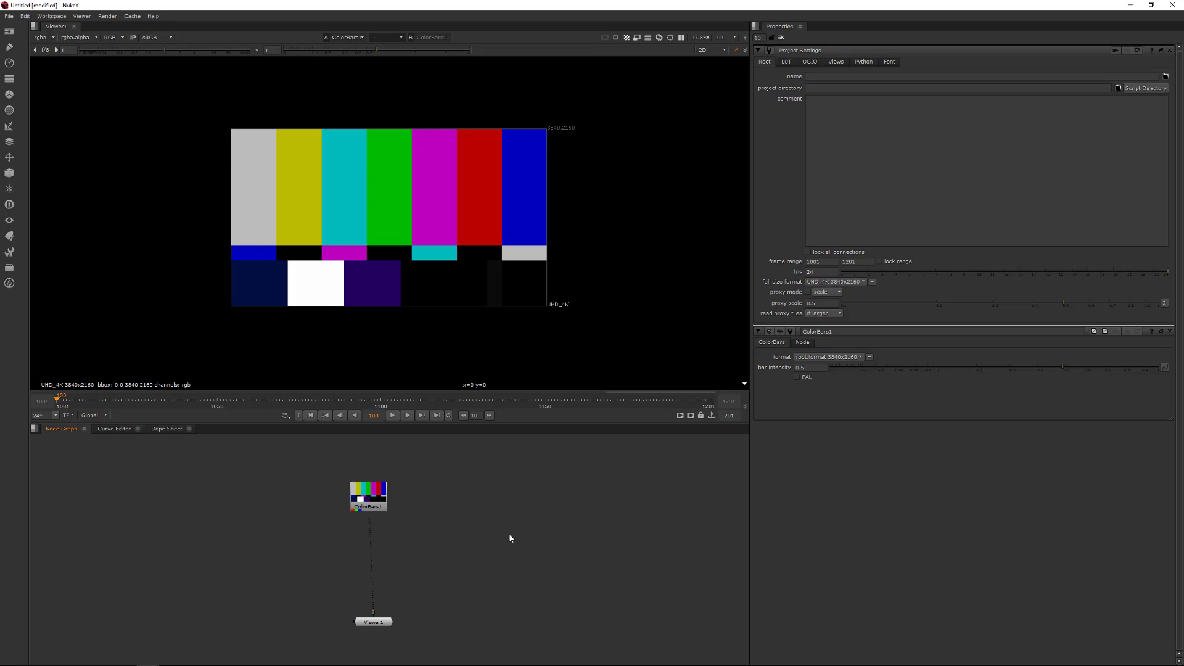
- Add a second ColorBars node via search and set its format to square_2K
{"action": "key", "text": "Tab"}
{"action": "type", "text": "colorbars"}
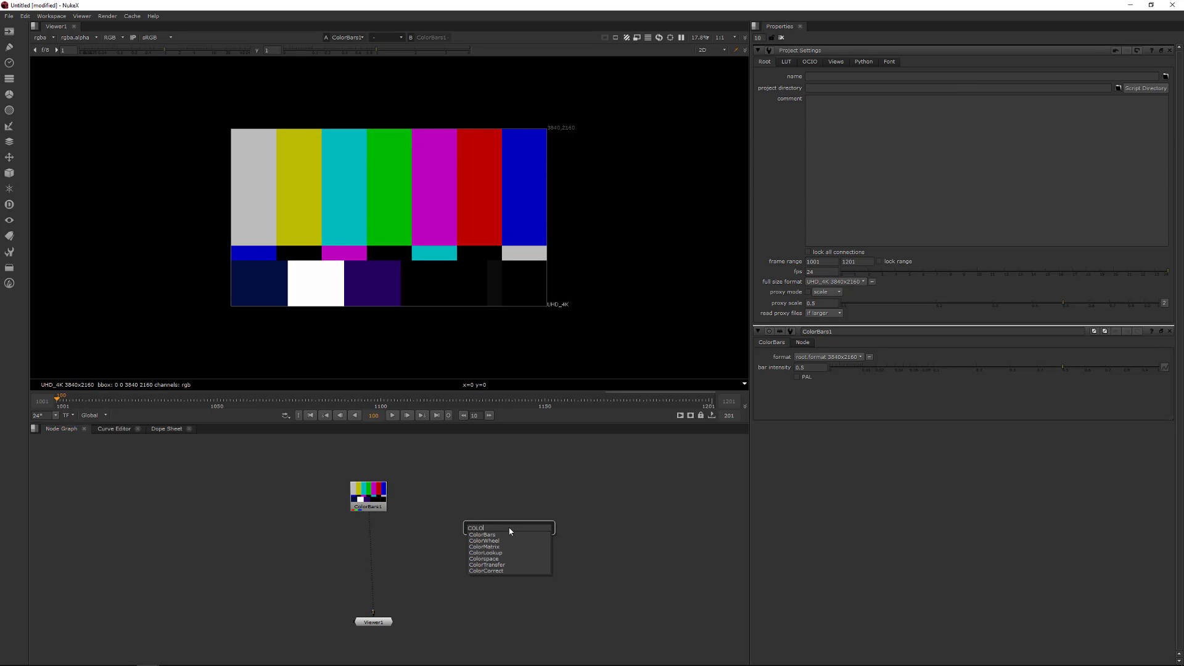
{"action": "key", "text": "Return"}
{"action": "left_click", "coordinate": [827, 76]}
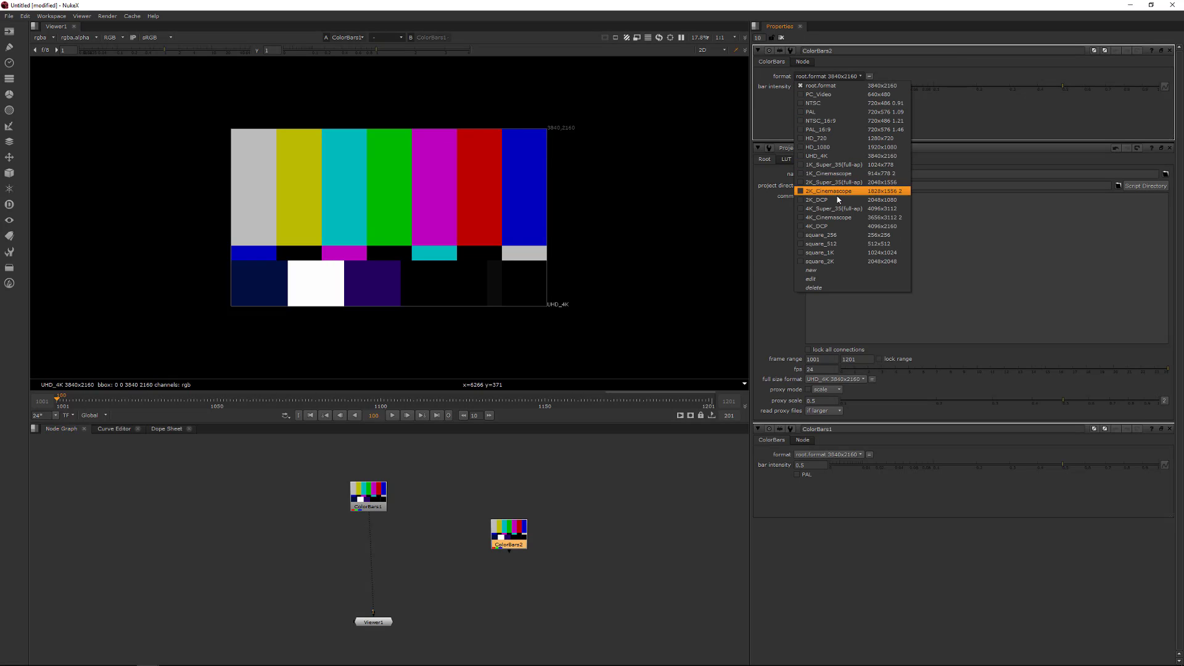
{"action": "left_click", "coordinate": [823, 154]}
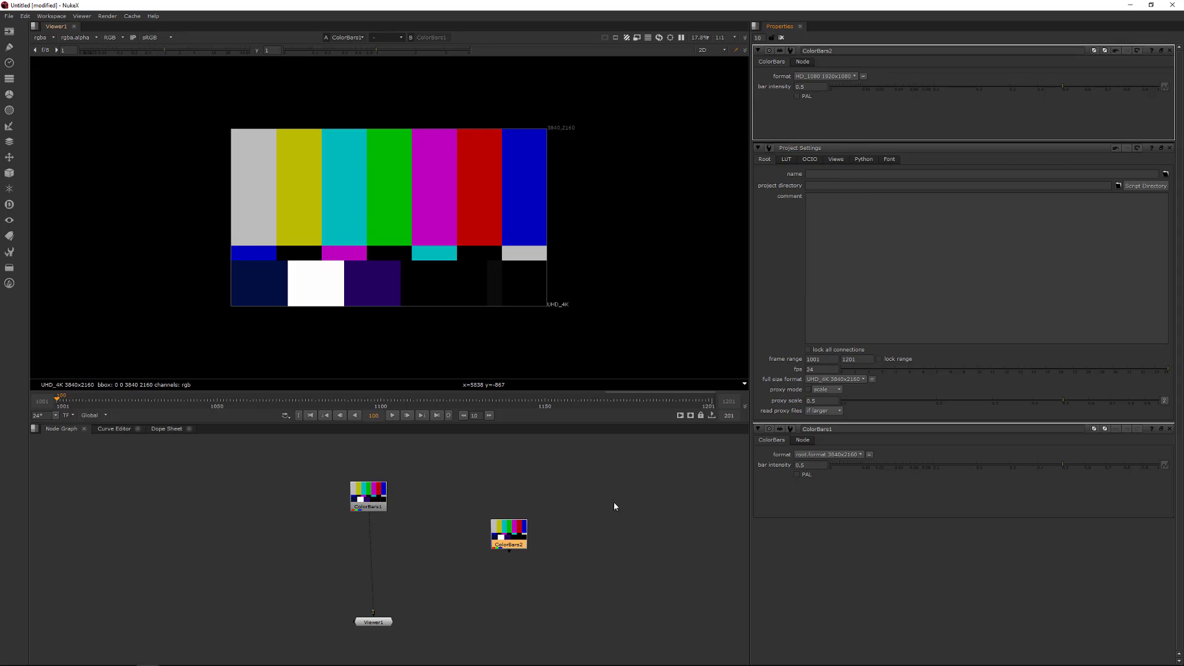
{"action": "left_click", "coordinate": [838, 77]}
{"action": "left_click", "coordinate": [820, 260]}
- Add a Constant node below the second ColorBars node and set its format to square_2K
{"action": "key", "text": "f"}
{"action": "left_click_drag", "start_coordinate": [510, 489], "coordinate": [523, 525]}
{"action": "key", "text": "Tab"}
{"action": "type", "text": "CON"}
{"action": "key", "text": "Return"}
{"action": "left_click", "coordinate": [837, 96]}
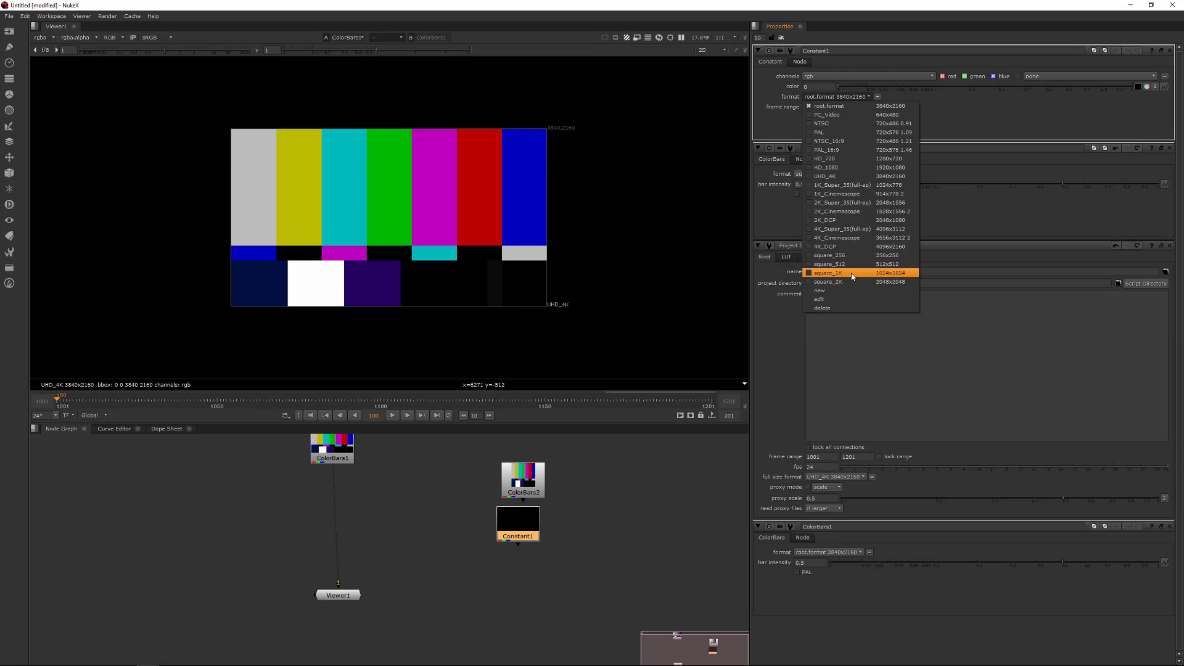
{"action": "left_click", "coordinate": [826, 272]}
- Add a Merge node with the Constant and first ColorBars as inputs, and connect its output to the viewer
{"action": "middle_click_drag", "start_coordinate": [512, 499], "coordinate": [465, 564]}
{"action": "left_click", "coordinate": [454, 568]}
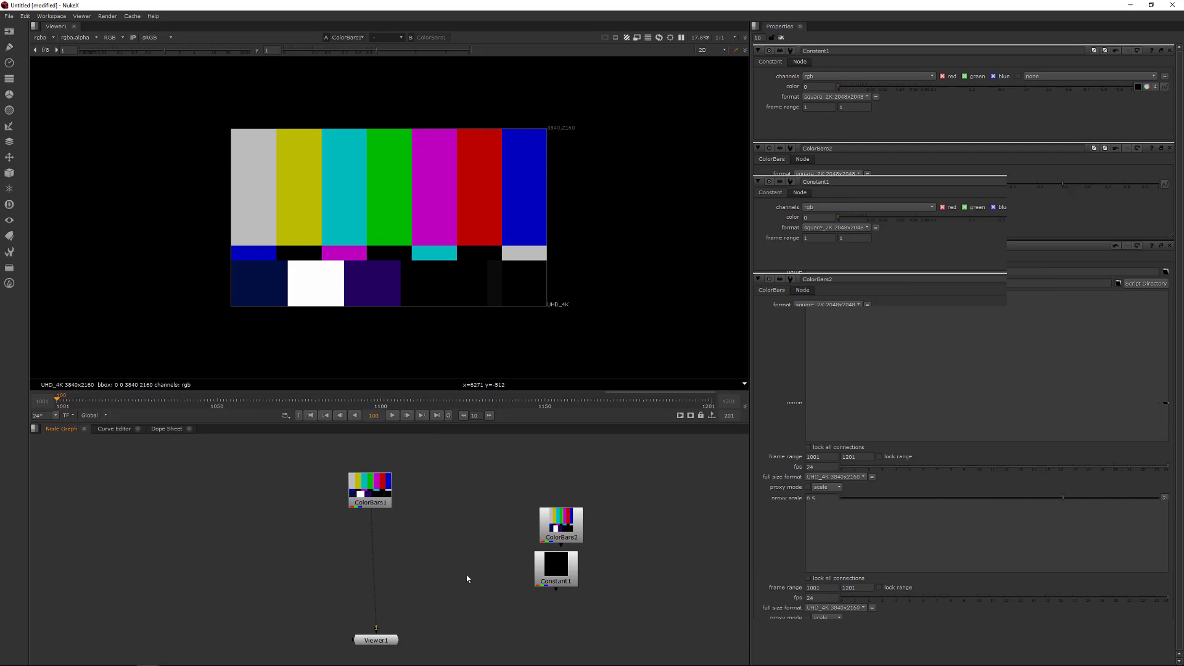
{"action": "key", "text": "m"}
{"action": "left_click_drag", "start_coordinate": [461, 550], "coordinate": [552, 568]}
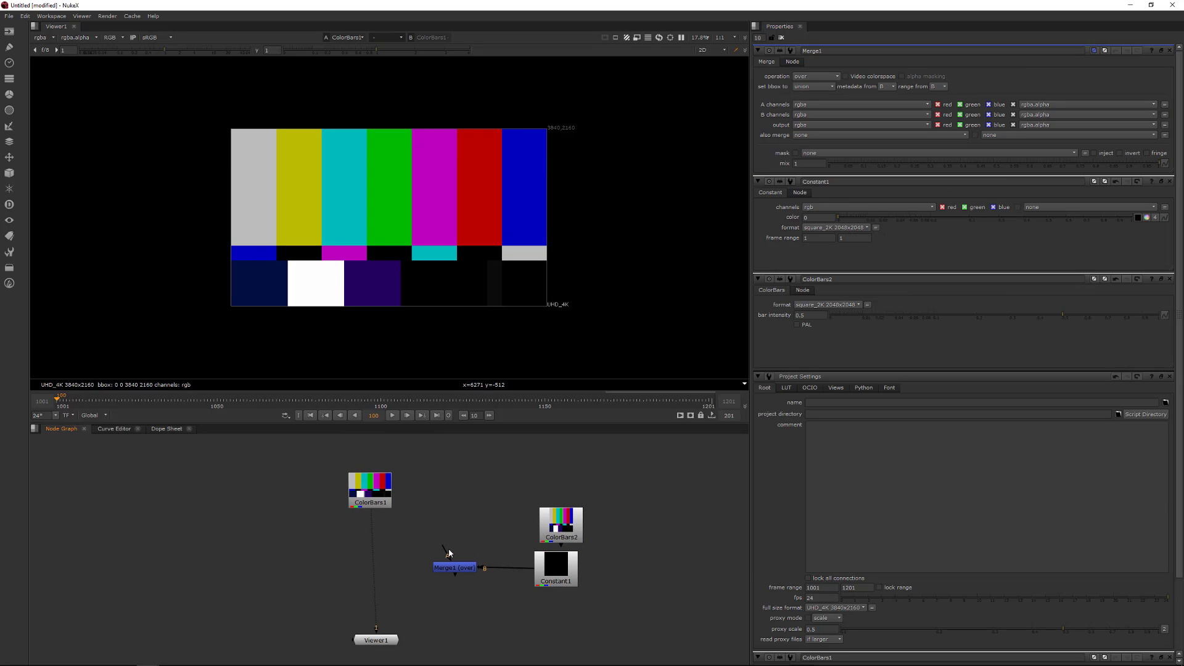
{"action": "left_click_drag", "start_coordinate": [446, 550], "coordinate": [370, 490]}
{"action": "left_click_drag", "start_coordinate": [455, 574], "coordinate": [378, 639]}
{"action": "scroll", "coordinate": [432, 277], "scroll_direction": "down", "scroll_amount": 1}
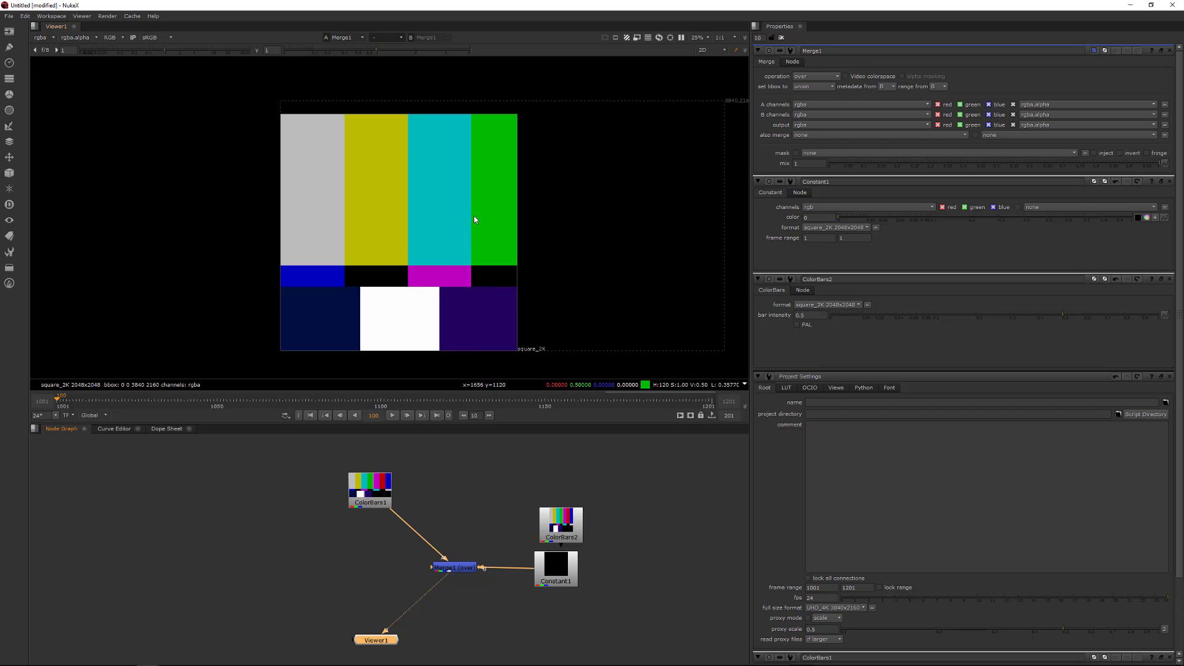
{"action": "middle_click_drag", "start_coordinate": [474, 216], "coordinate": [418, 194]}
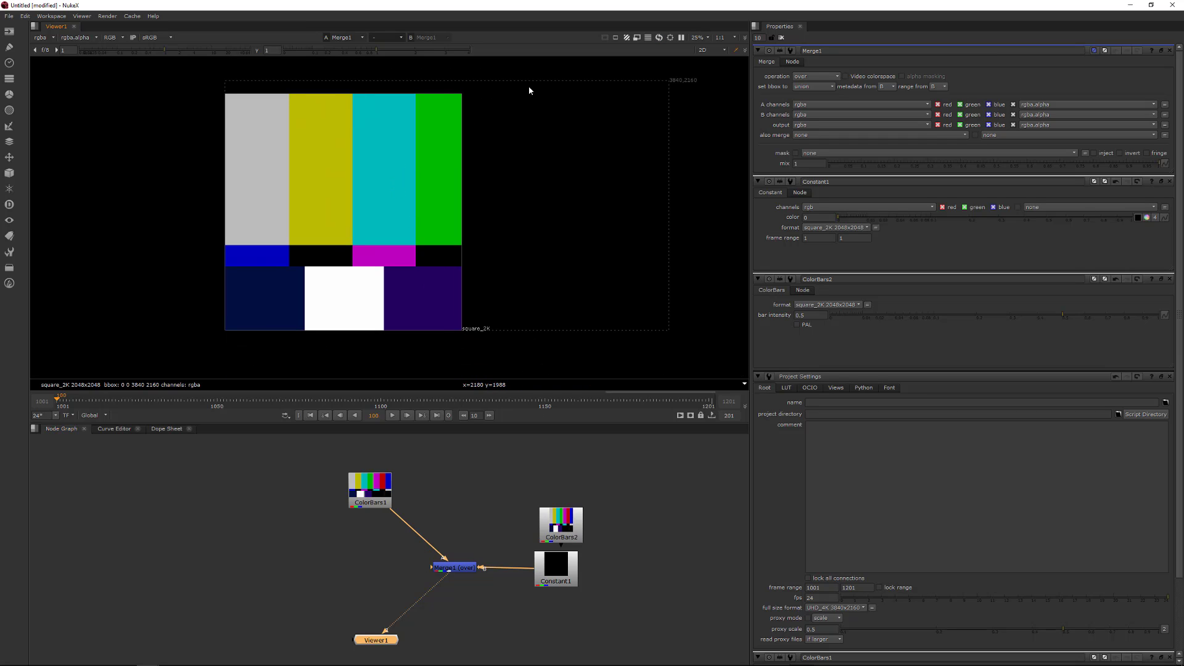
- Swap the Merge node's A and B inputs so ColorBars1 feeds B
{"action": "middle_click_drag", "start_coordinate": [478, 154], "coordinate": [583, 152]}
{"action": "middle_click_drag", "start_coordinate": [582, 200], "coordinate": [427, 195]}
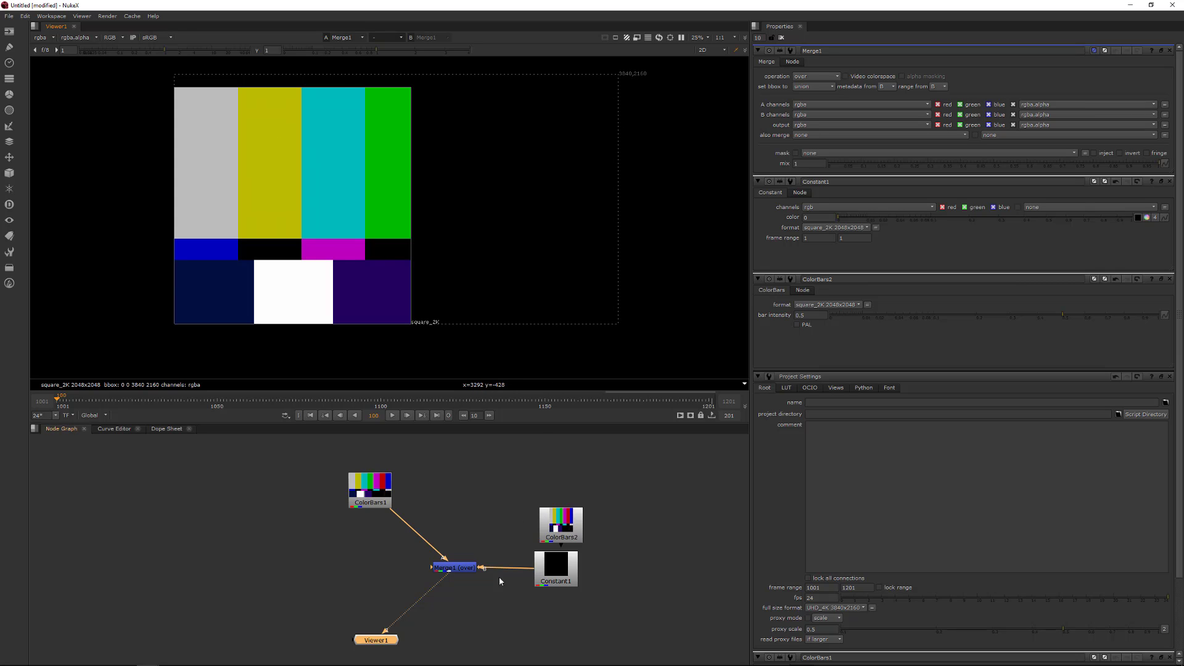
{"action": "left_click_drag", "start_coordinate": [344, 590], "coordinate": [528, 524]}
{"action": "key", "text": "shift+x"}
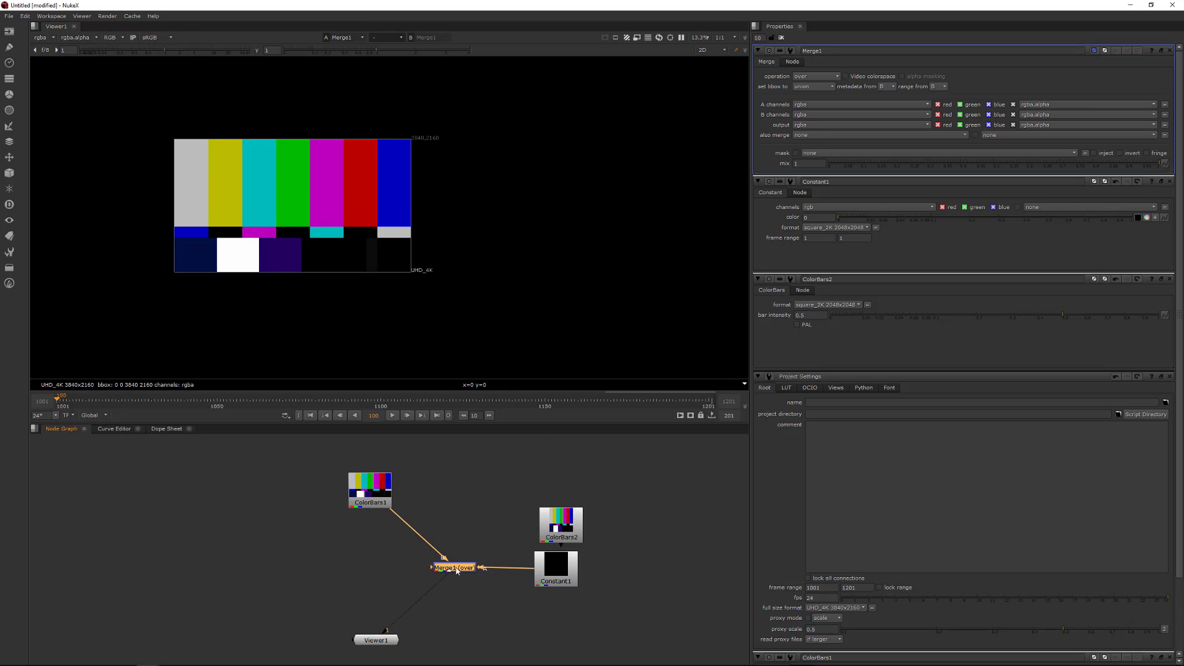
- Swap the Merge node's inputs back and then once more to compare the output format
{"action": "scroll", "coordinate": [458, 587], "scroll_direction": "up", "scroll_amount": 3}
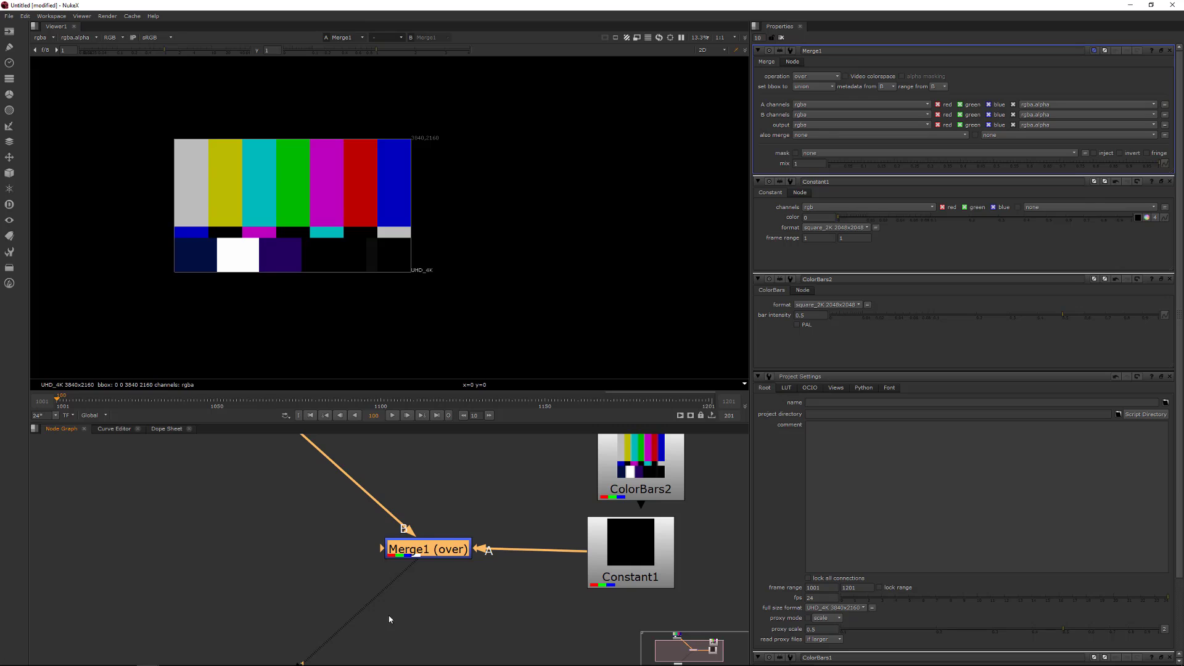
{"action": "scroll", "coordinate": [490, 589], "scroll_direction": "down", "scroll_amount": 3}
{"action": "left_click_drag", "start_coordinate": [526, 587], "coordinate": [406, 543]}
{"action": "key", "text": "shift+x"}
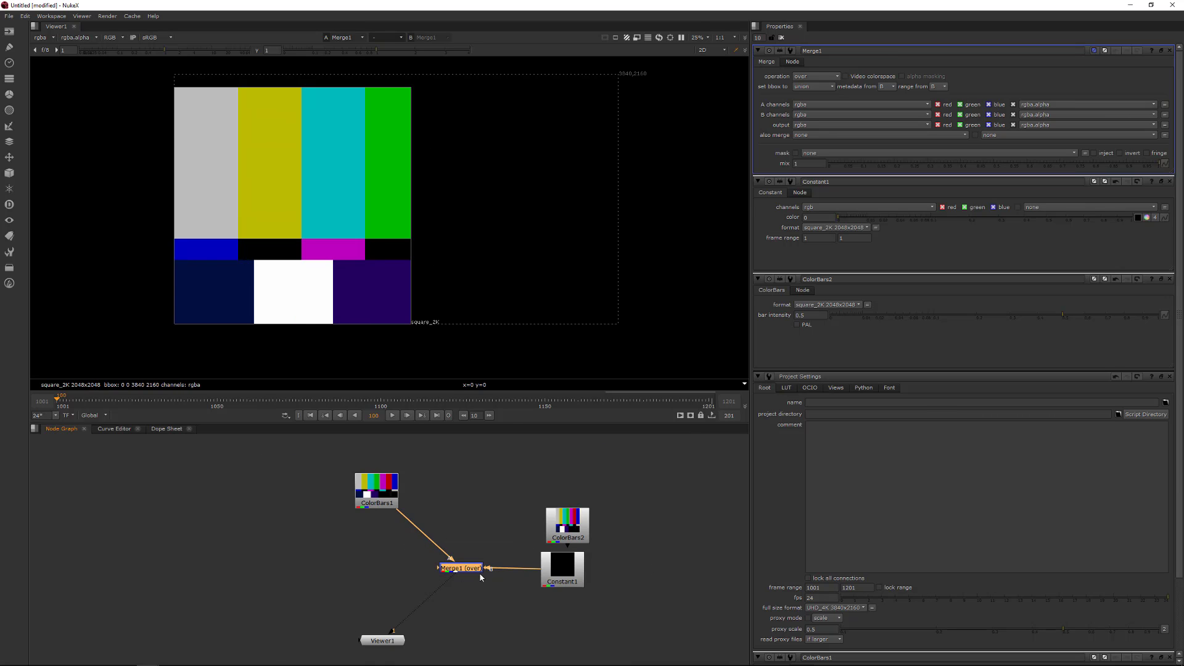
{"action": "key", "text": "shift+x"}
- Move the Merge node down and left, and toggle its disabled state off and on again
{"action": "left_click_drag", "start_coordinate": [472, 566], "coordinate": [426, 593]}
{"action": "key", "text": "d"}
{"action": "key", "text": "d"}
{"action": "left_click", "coordinate": [386, 640]}
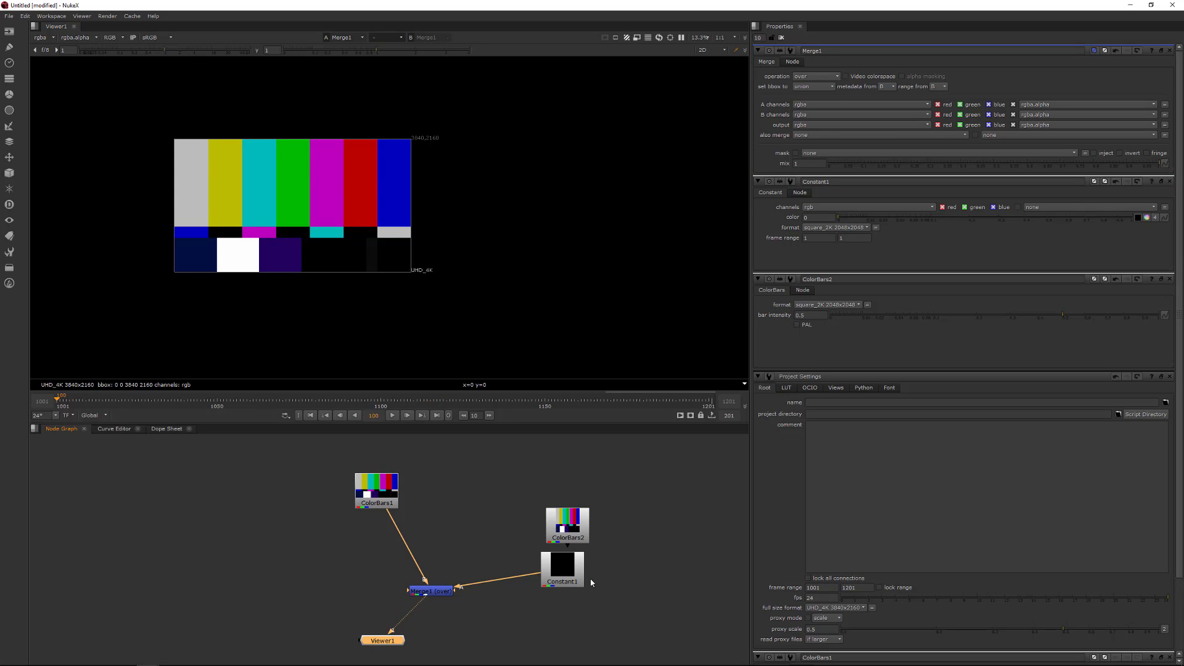
- Rearrange the ColorBars1 and Merge nodes into a tidier layout in the node graph
{"action": "mouse_move", "coordinate": [377, 486]}
{"action": "left_mouse_down"}
{"action": "mouse_move", "coordinate": [378, 521]}
{"action": "mouse_move", "coordinate": [362, 477]}
{"action": "left_mouse_up"}
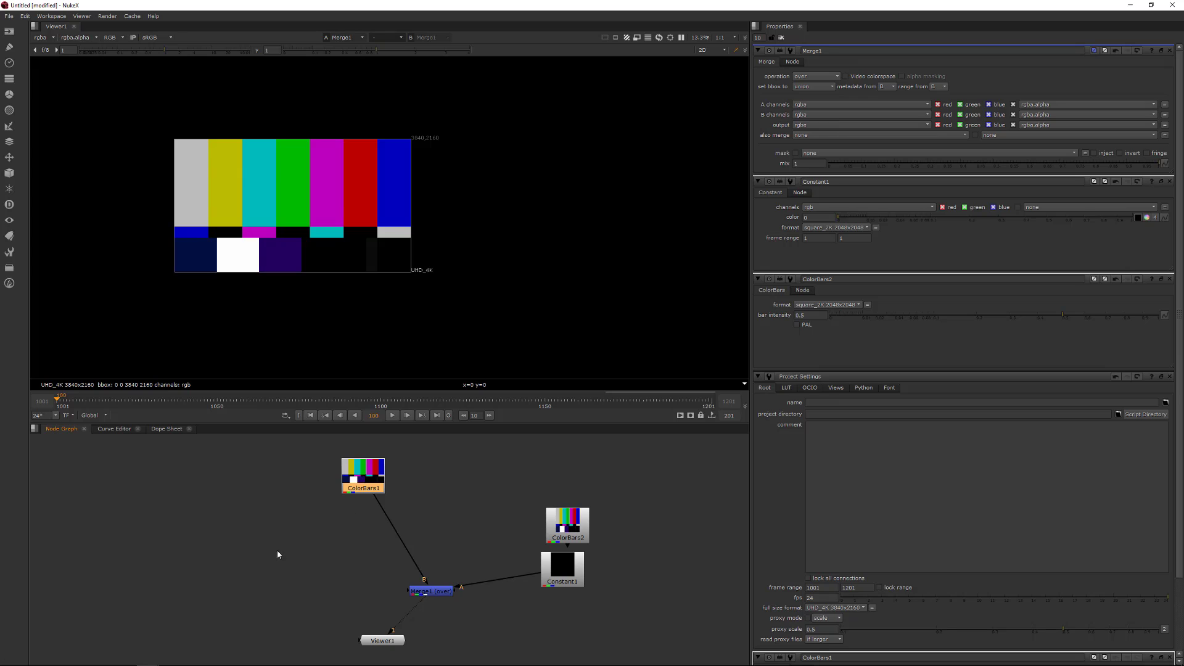
{"action": "left_click_drag", "start_coordinate": [276, 550], "coordinate": [433, 438]}
{"action": "middle_click_drag", "start_coordinate": [518, 516], "coordinate": [485, 511]}
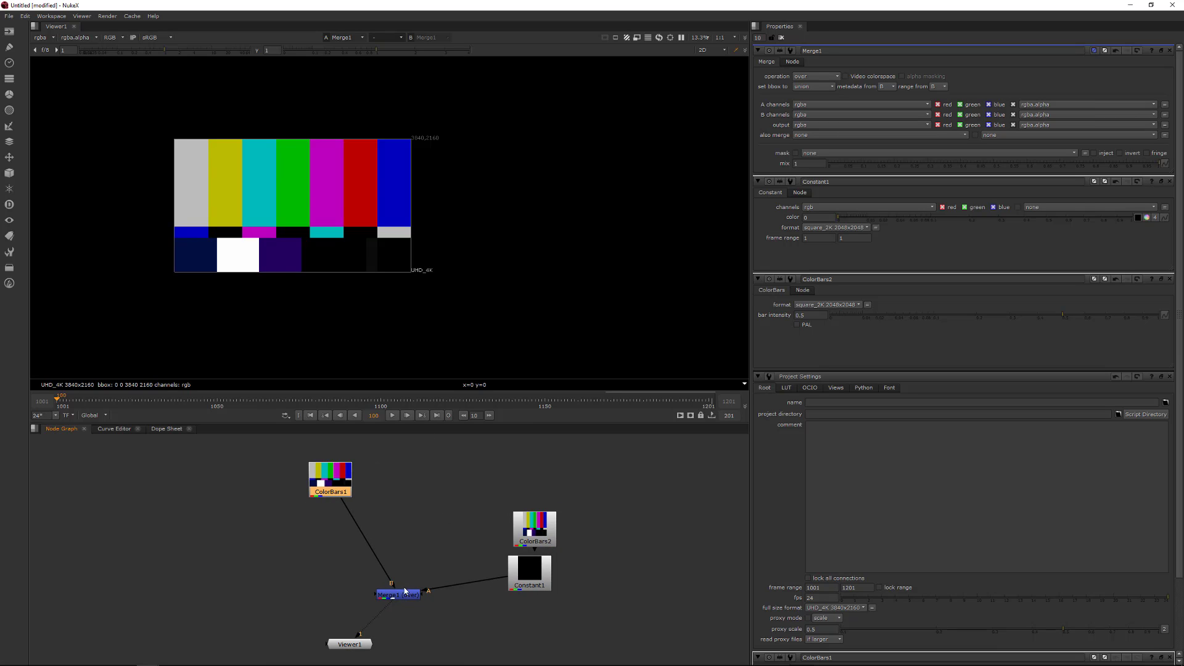
{"action": "left_click_drag", "start_coordinate": [411, 600], "coordinate": [381, 601]}
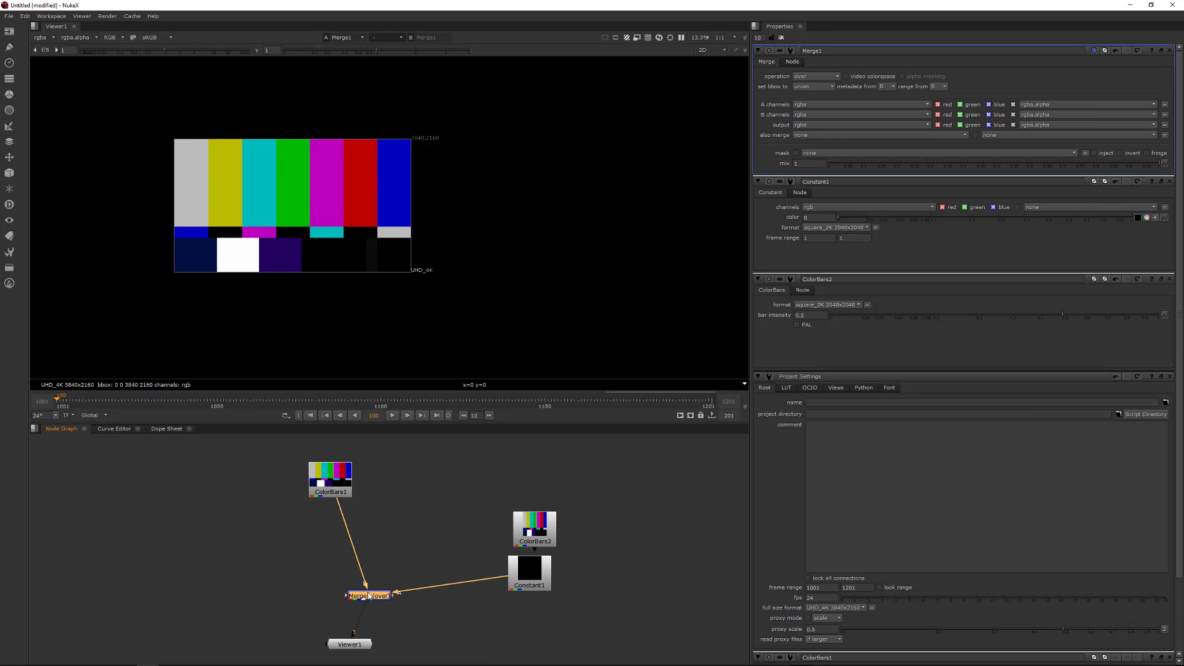
{"action": "left_click", "coordinate": [651, 451]}
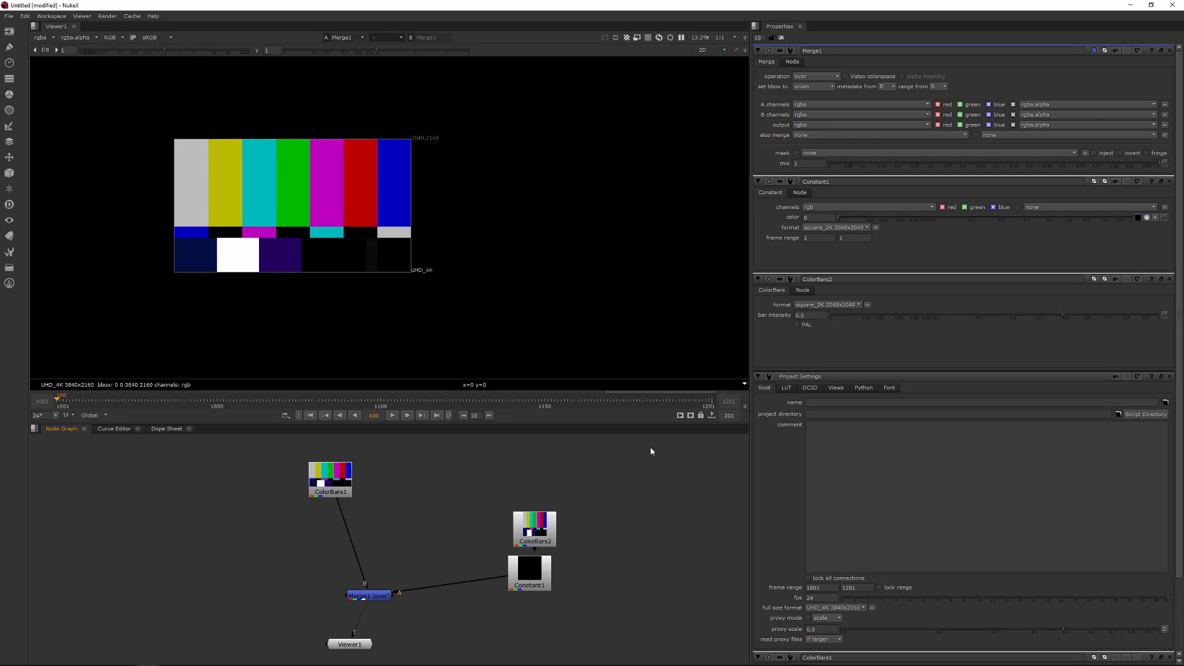
- Close all open property panels and reopen the Project Settings
{"action": "left_click", "coordinate": [836, 348]}
{"action": "key", "text": "Escape"}
{"action": "key", "text": "Escape"}
{"action": "key", "text": "Escape"}
{"action": "key", "text": "Escape"}
{"action": "key", "text": "Escape"}
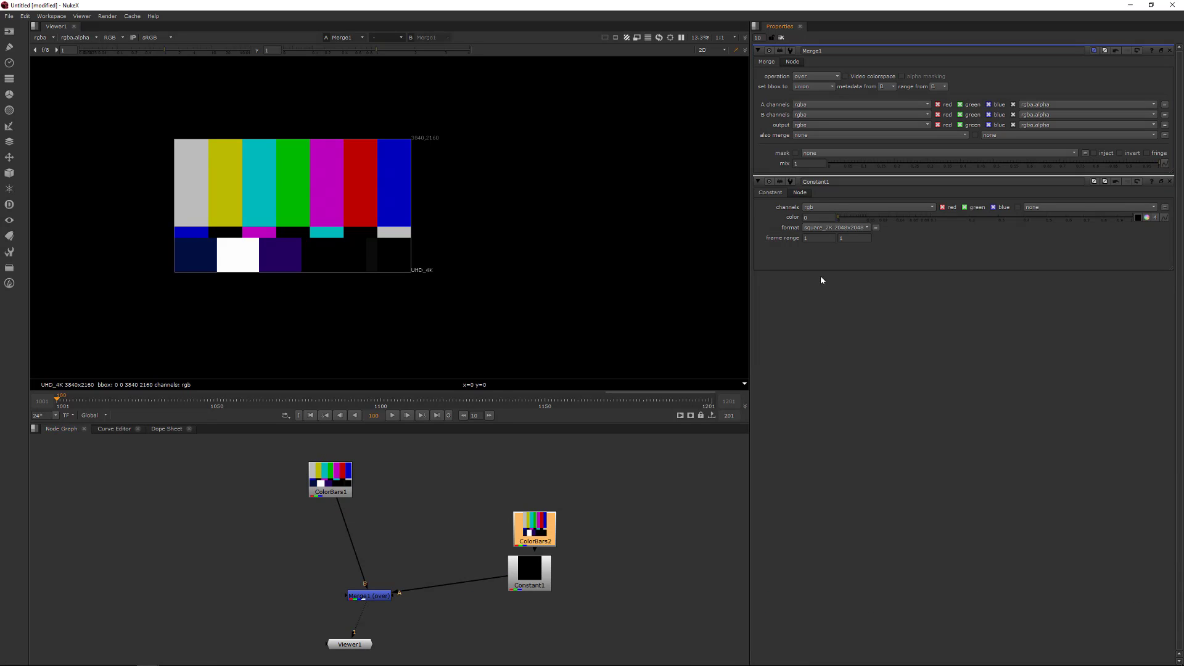
{"action": "left_click", "coordinate": [423, 524]}
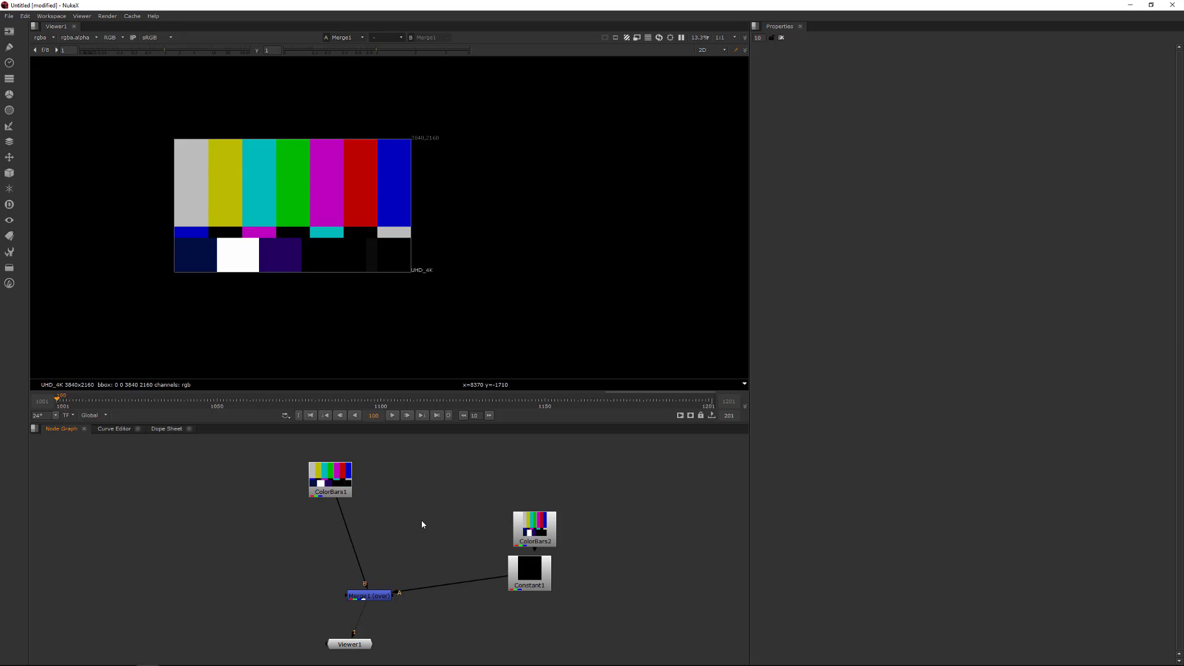
{"action": "key", "text": "s"}
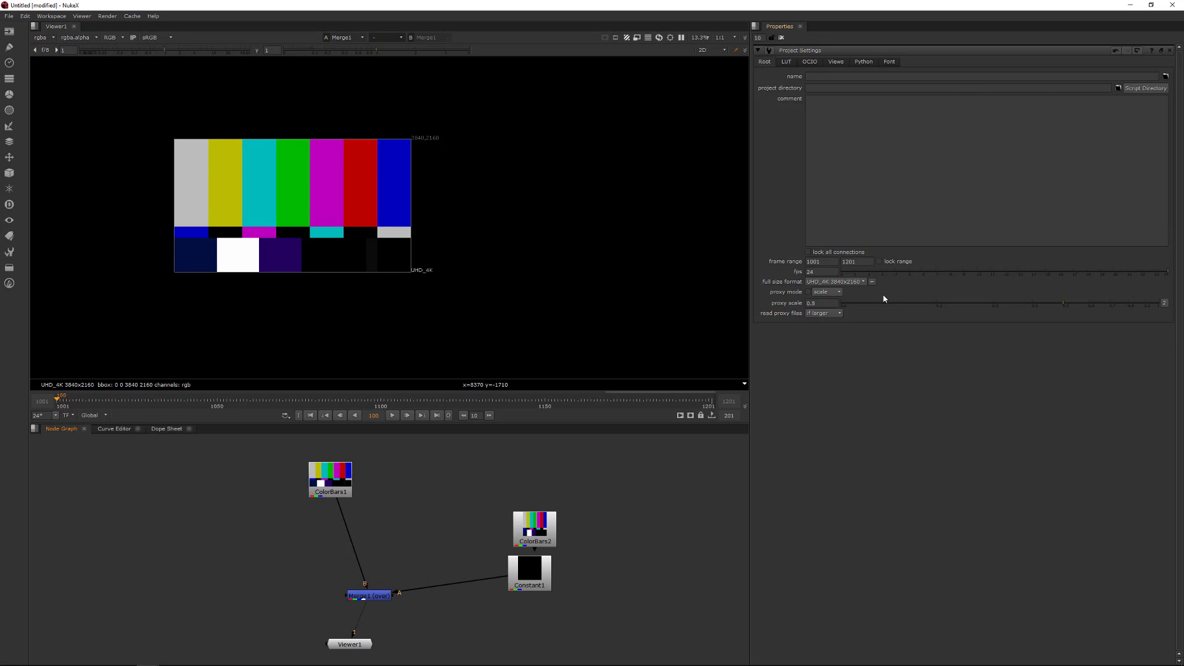